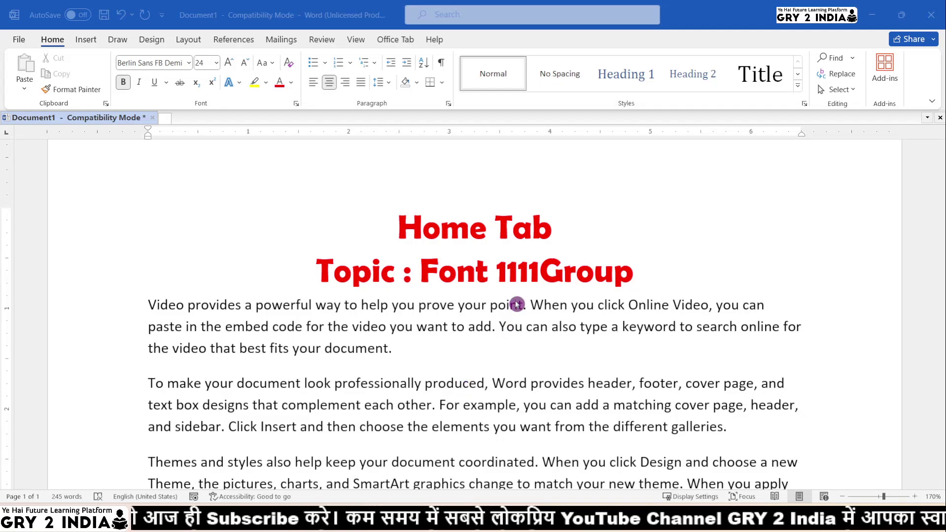
- Delete the stray 1 digits before Group and Video so the title reads 'Topic : Font Group'
left_click(540, 274)
key("BackSpace")
key("BackSpace")
key("BackSpace")
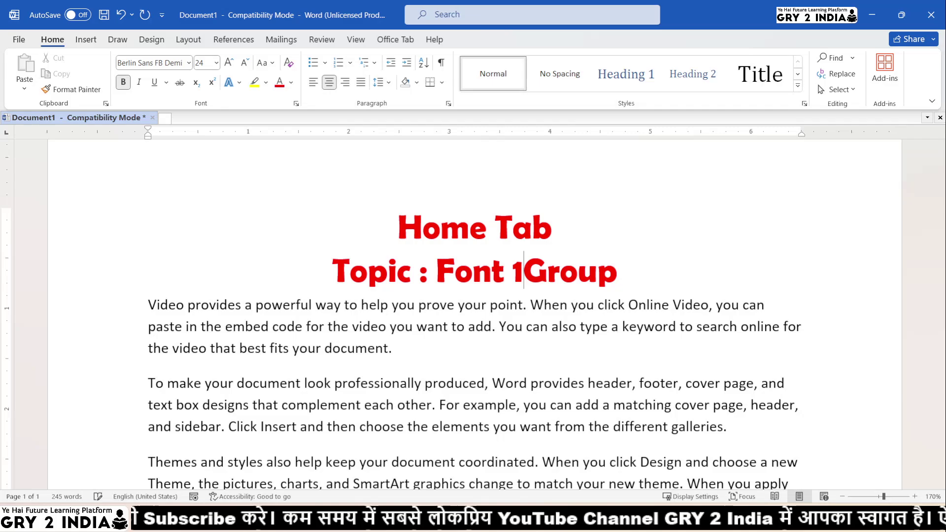
key("BackSpace")
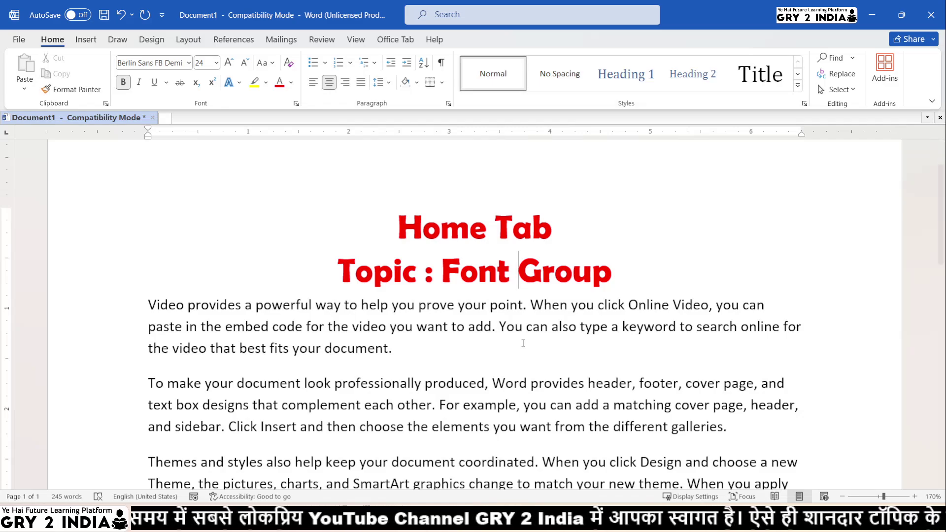
type("1")
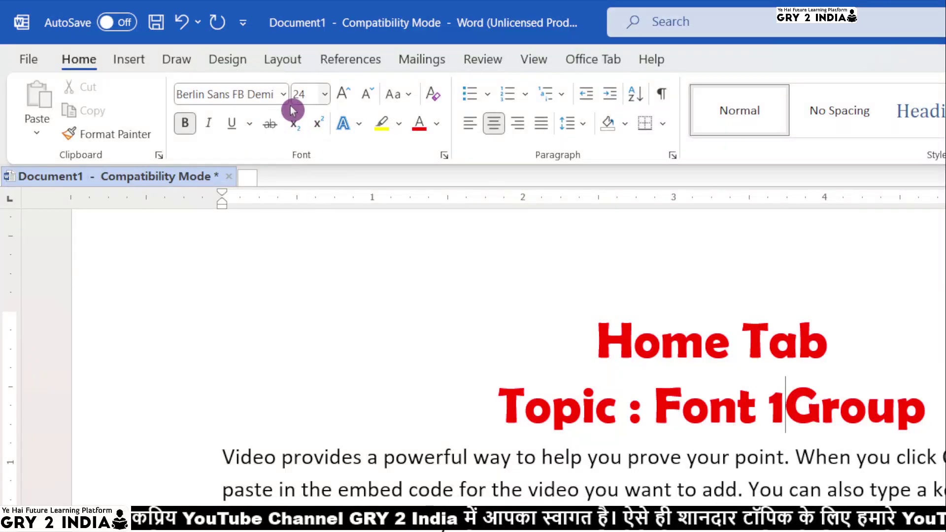
key("BackSpace")
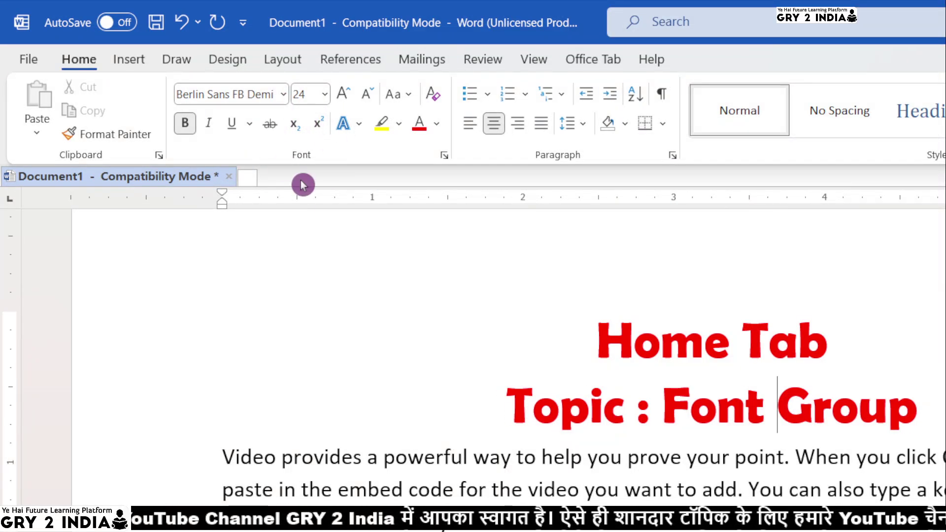
left_click(219, 232)
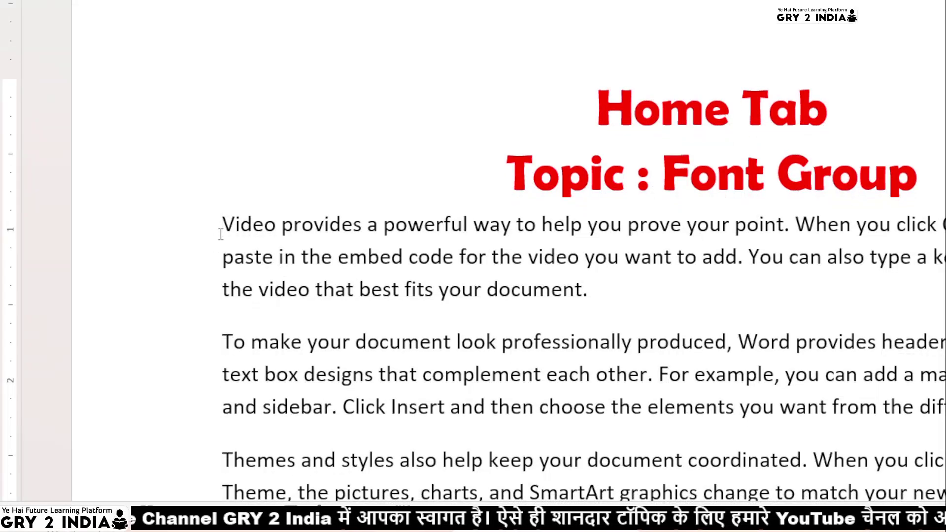
type("1")
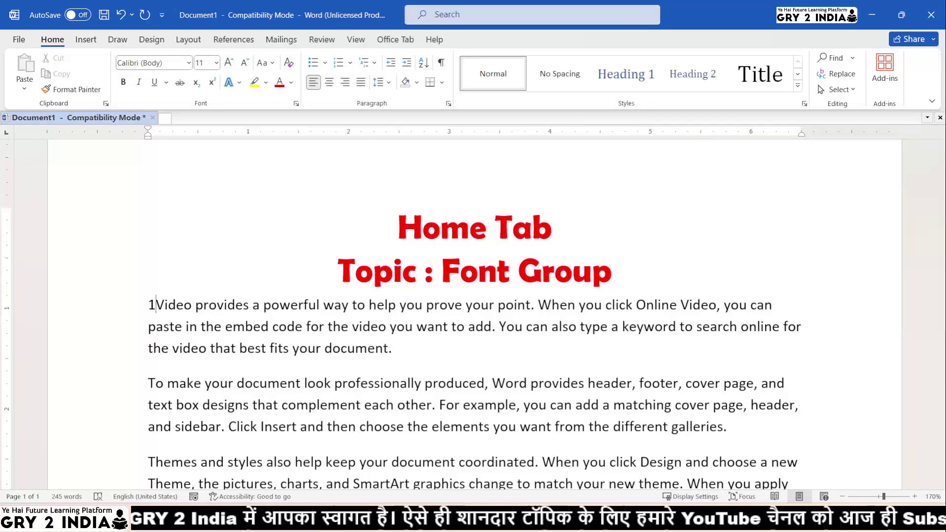
key("BackSpace")
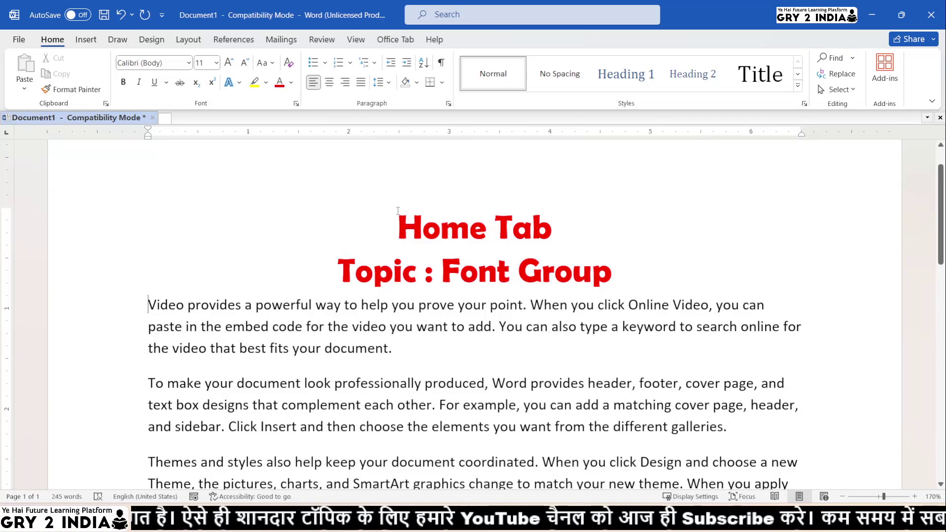
- Open the Font dialog and replace the font name with '2'
left_click(296, 103)
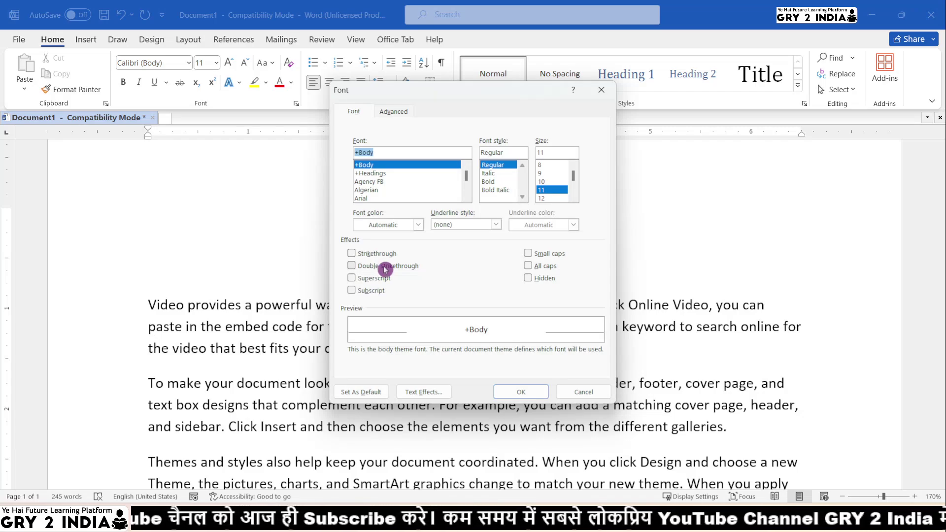
type("1")
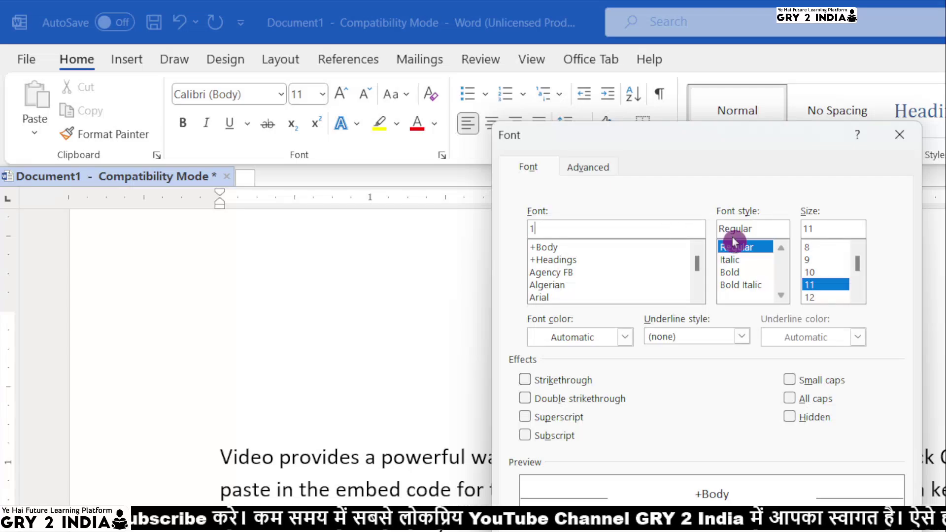
left_click(556, 271)
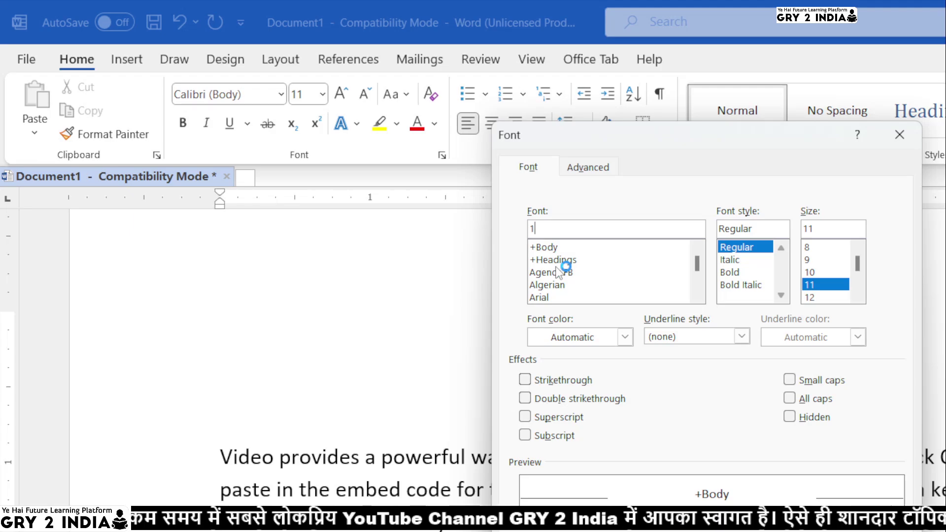
left_click(557, 272)
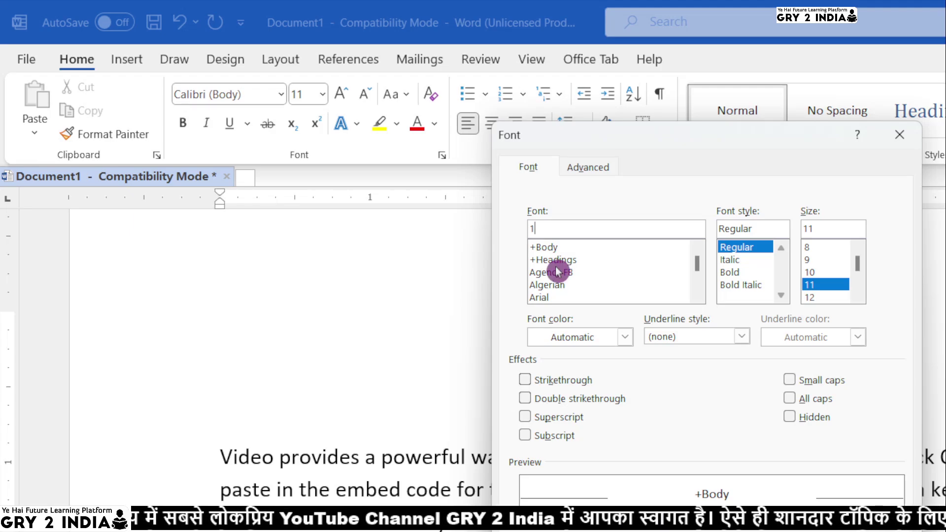
key("BackSpace")
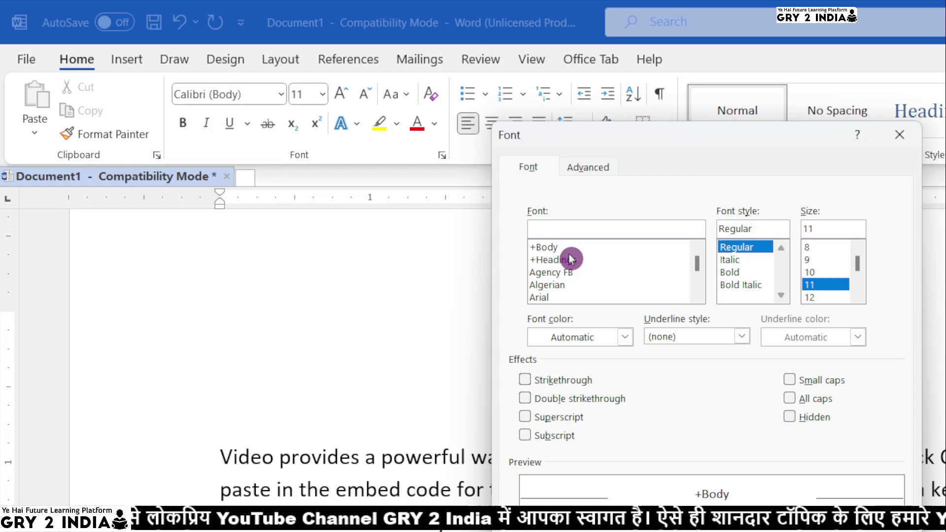
left_click(570, 259)
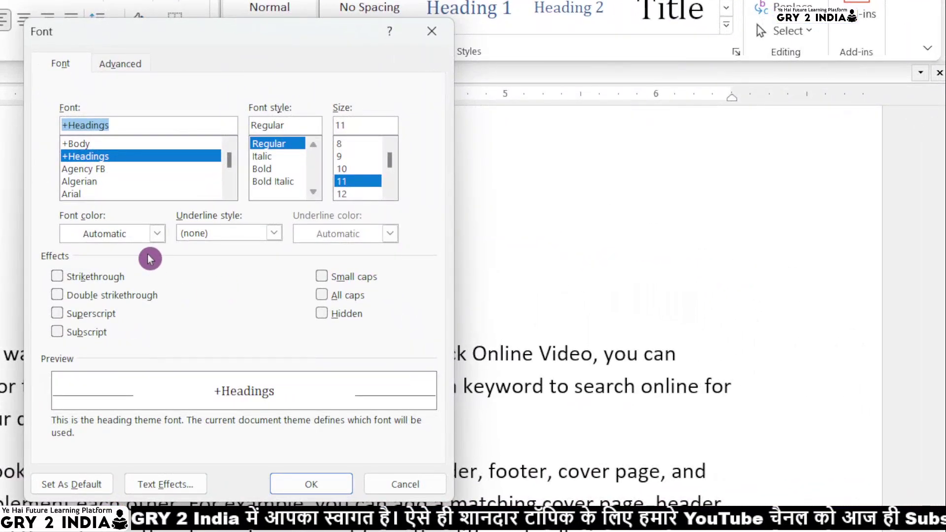
type("2")
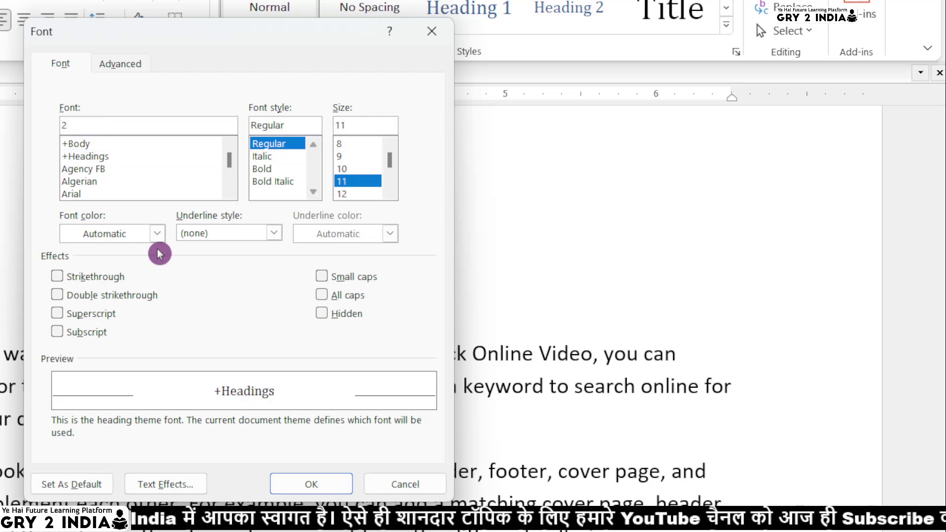
left_click(101, 236)
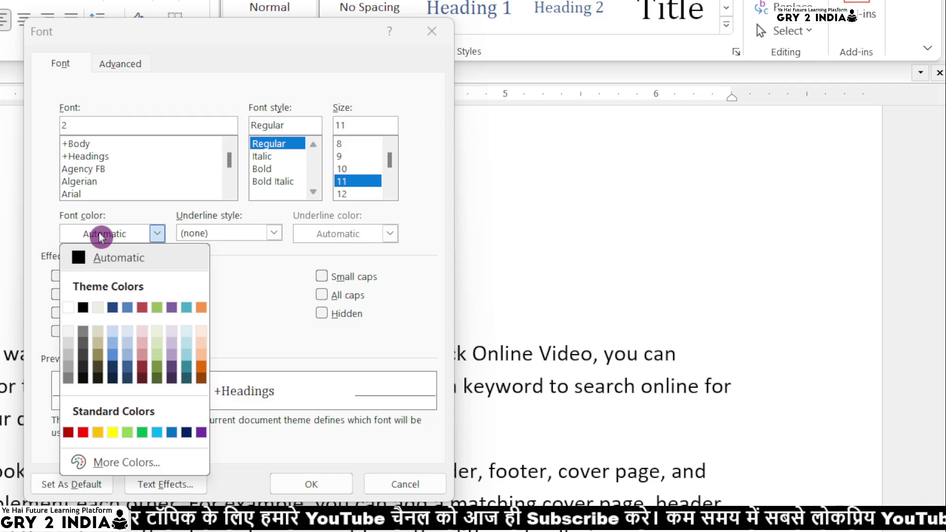
- Choose a single-line underline style and keep the underline colour Automatic
left_click(238, 236)
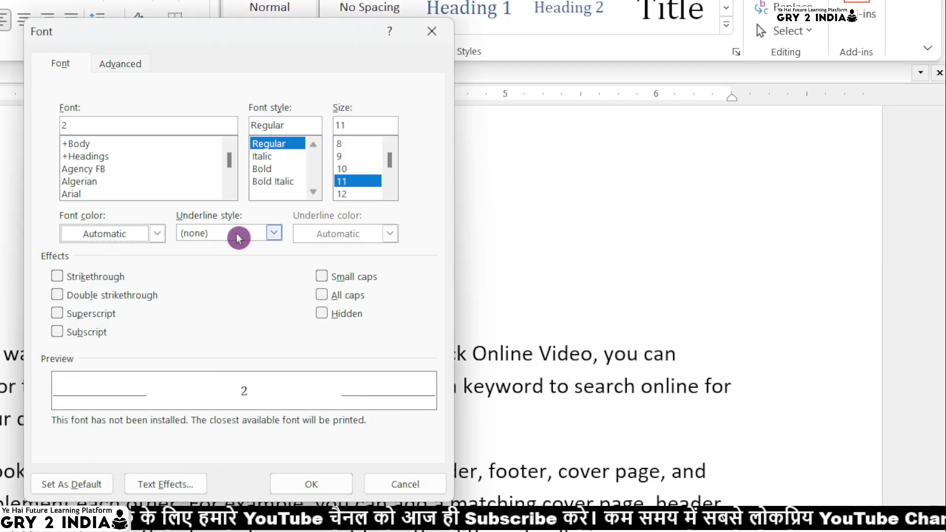
left_click(237, 236)
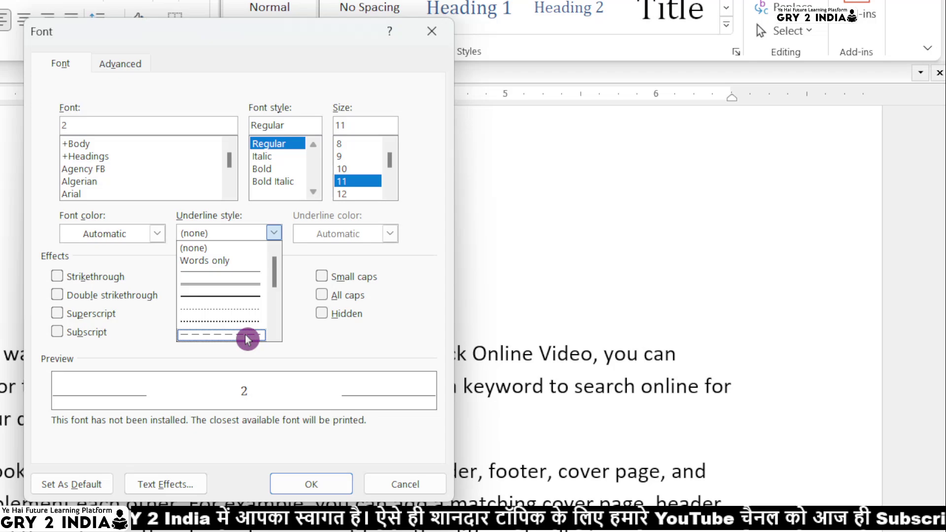
left_click(301, 333)
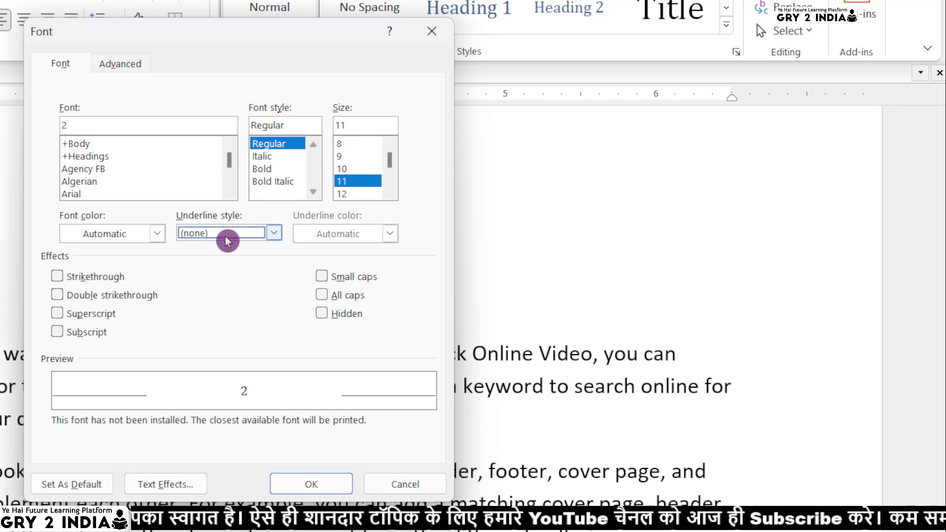
left_click(226, 242)
left_click(220, 274)
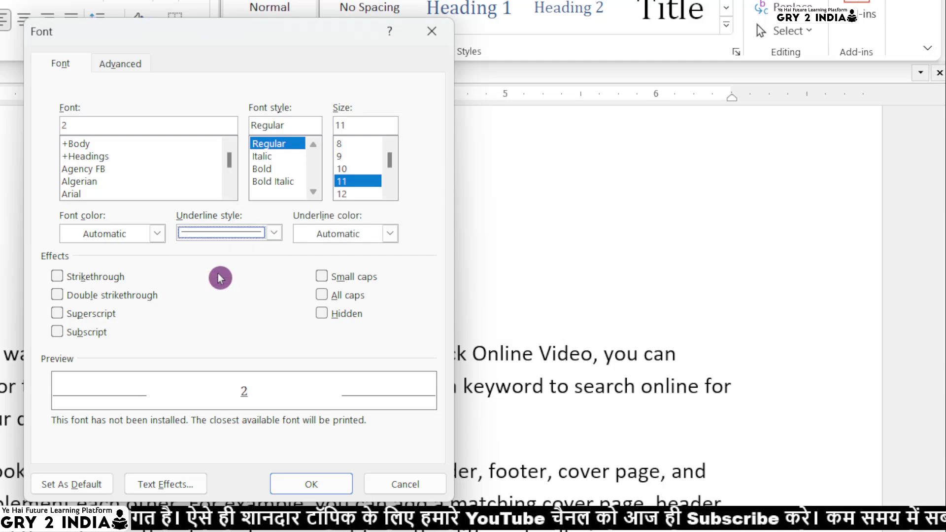
left_click(348, 232)
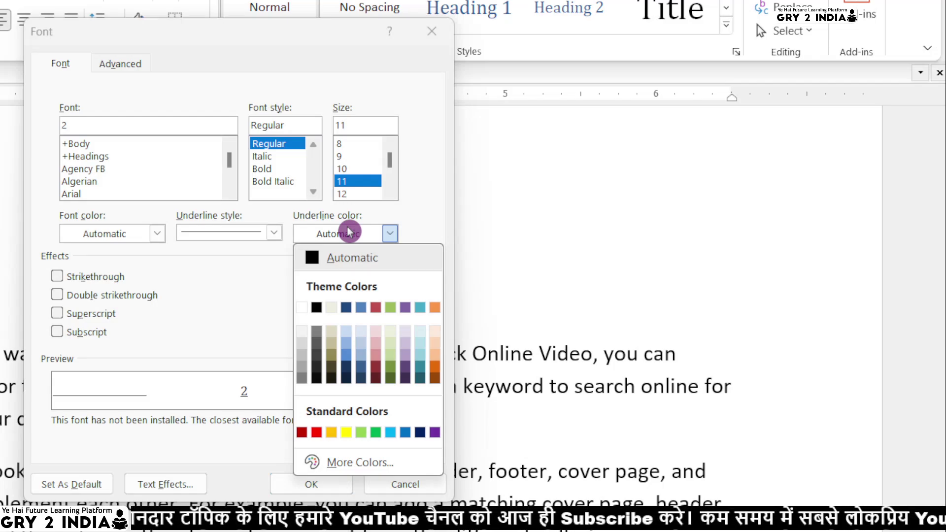
left_click(235, 298)
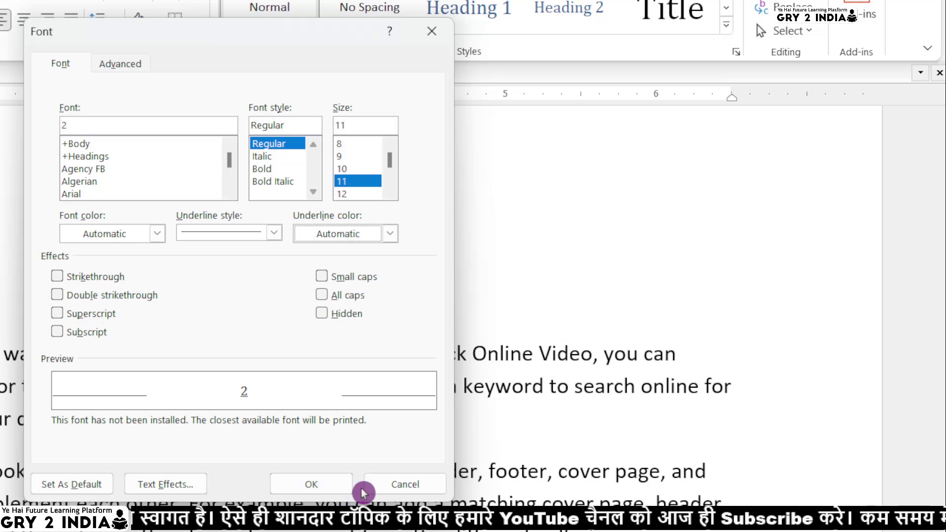
- Cancel the Font dialog and make the start of the first paragraph bold at size 16
left_click(392, 492)
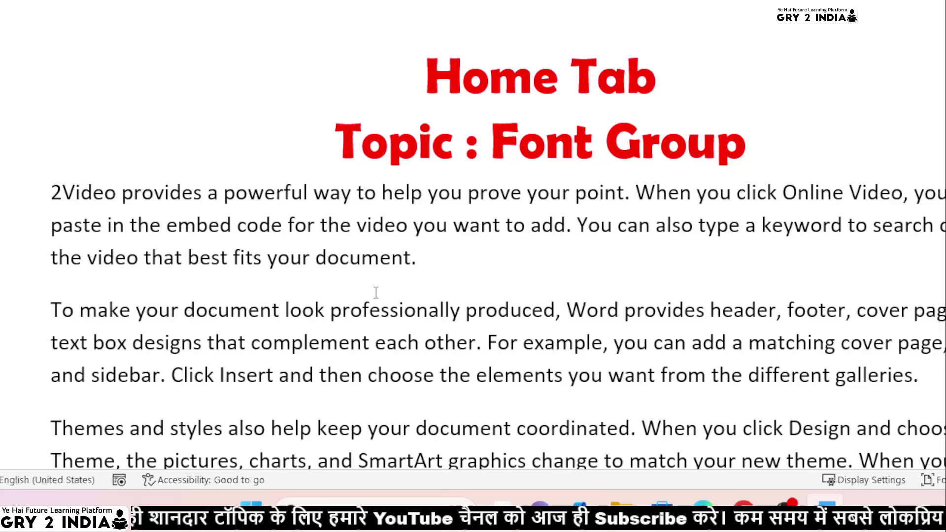
type("1")
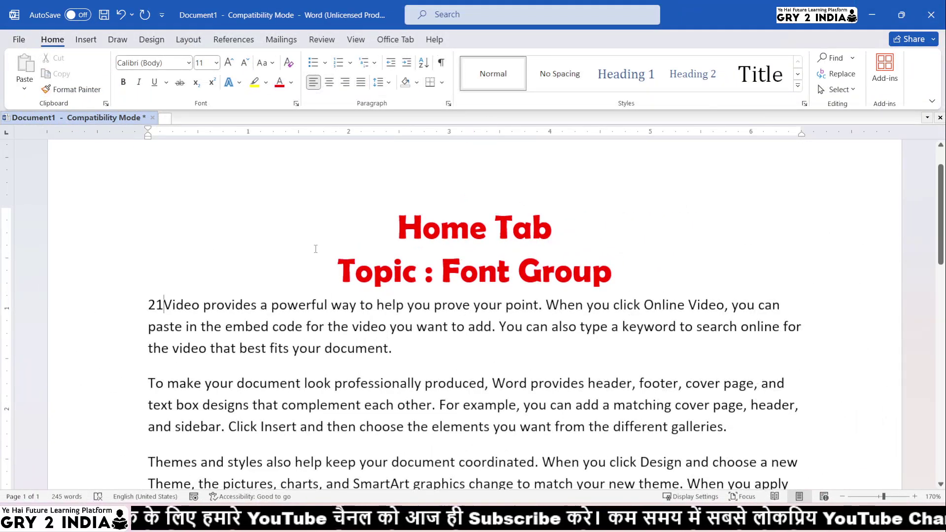
left_click_drag(148, 304, 400, 350)
left_click(228, 63)
left_click(229, 62)
left_click(229, 62)
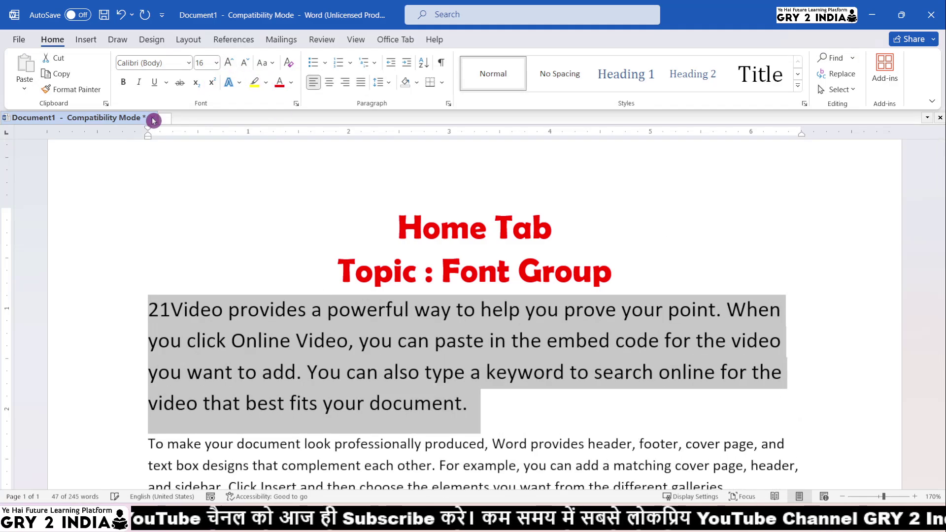
left_click(123, 82)
- Type the heading 'Font Effect : Strikethrough, Double Stricke,' correcting typos
type("fg")
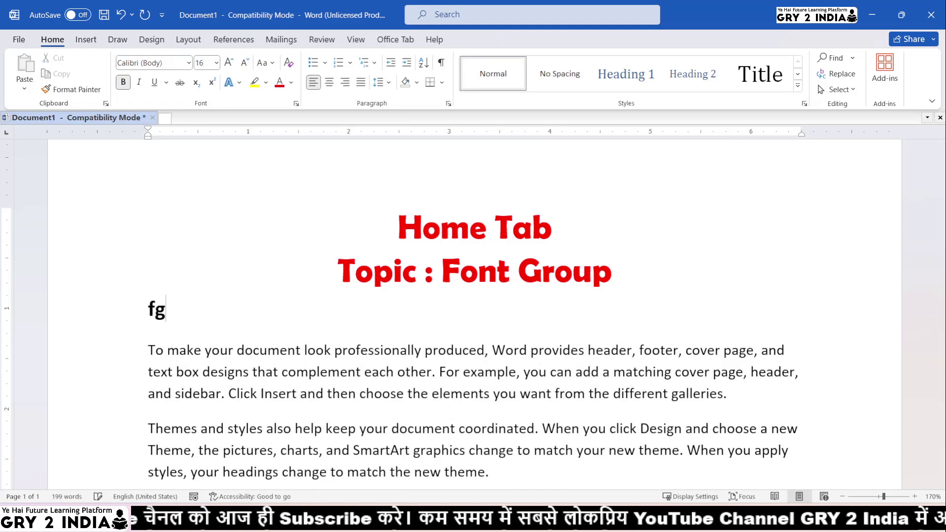
key("BackSpace")
key("BackSpace")
type("Font ")
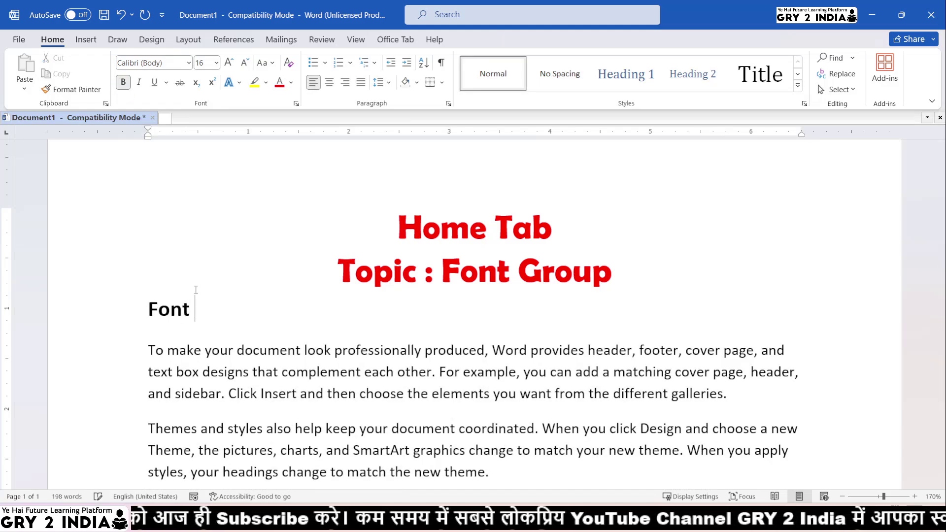
type("Effect :")
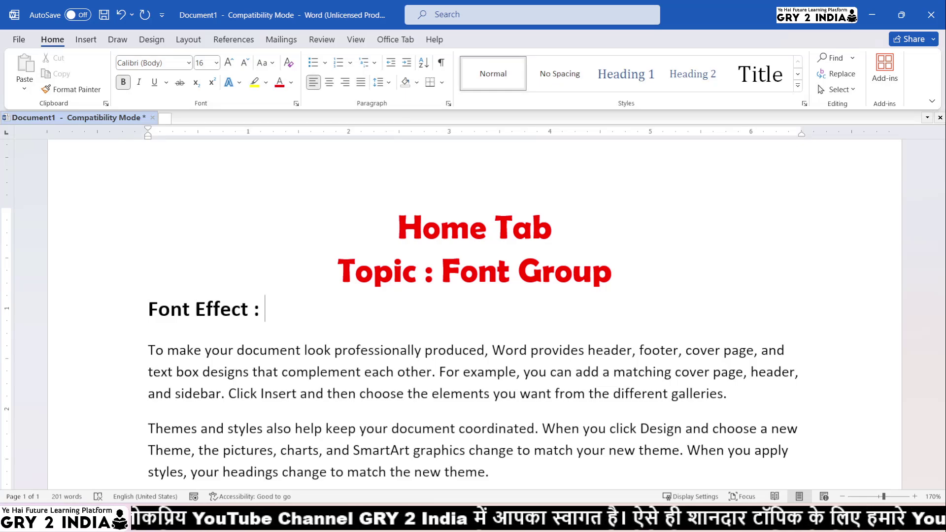
type("DSt")
key("BackSpace")
key("BackSpace")
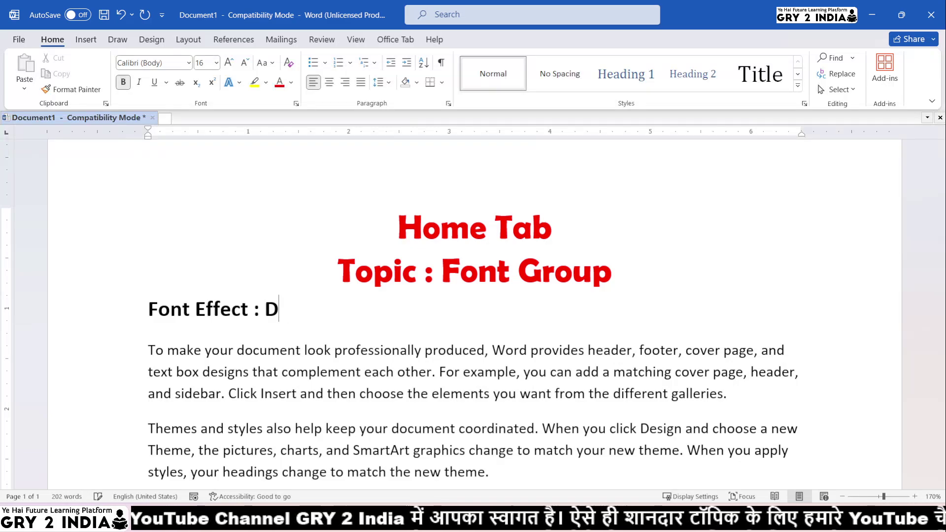
key("BackSpace")
type("Strick")
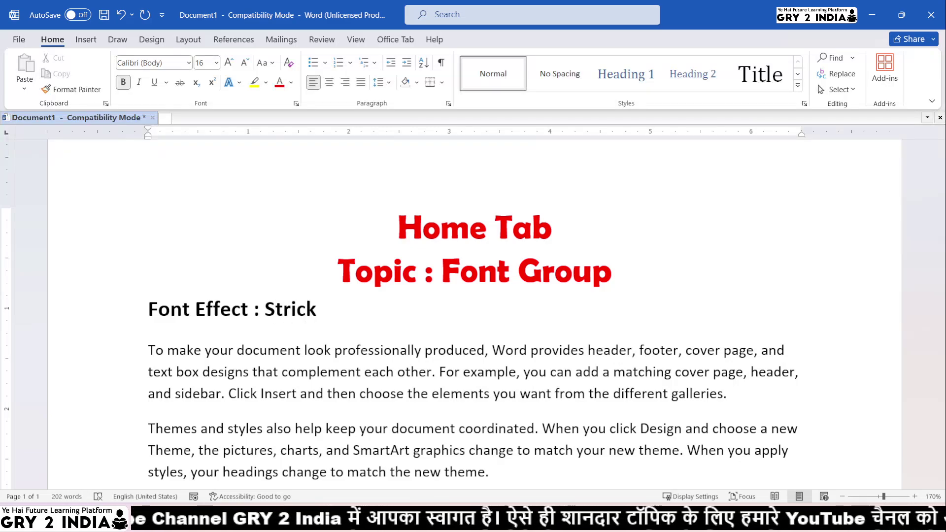
key("BackSpace")
key("BackSpace")
type("kethro")
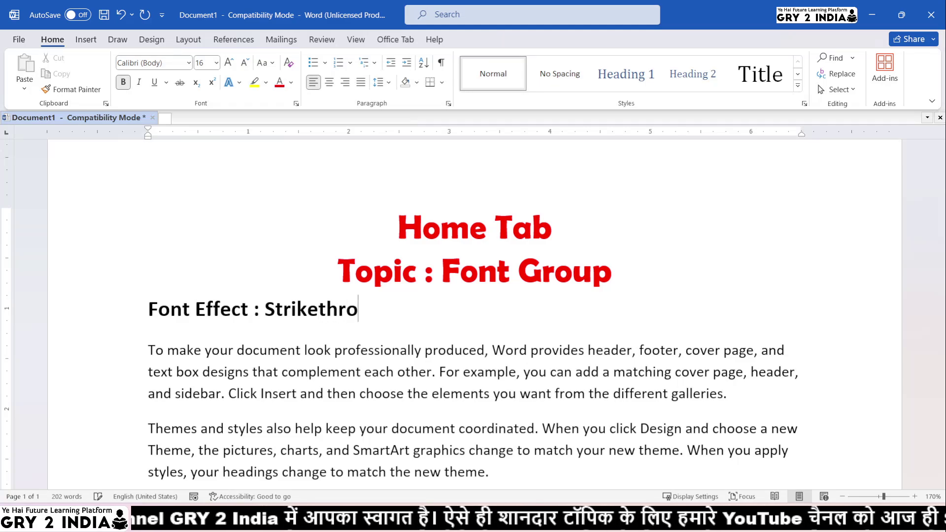
type("ugh, Doub")
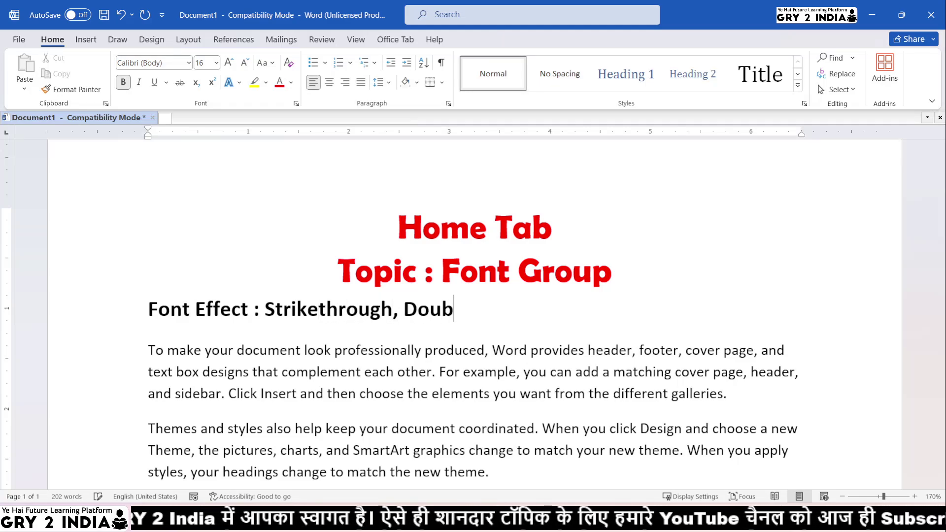
type("le Strick")
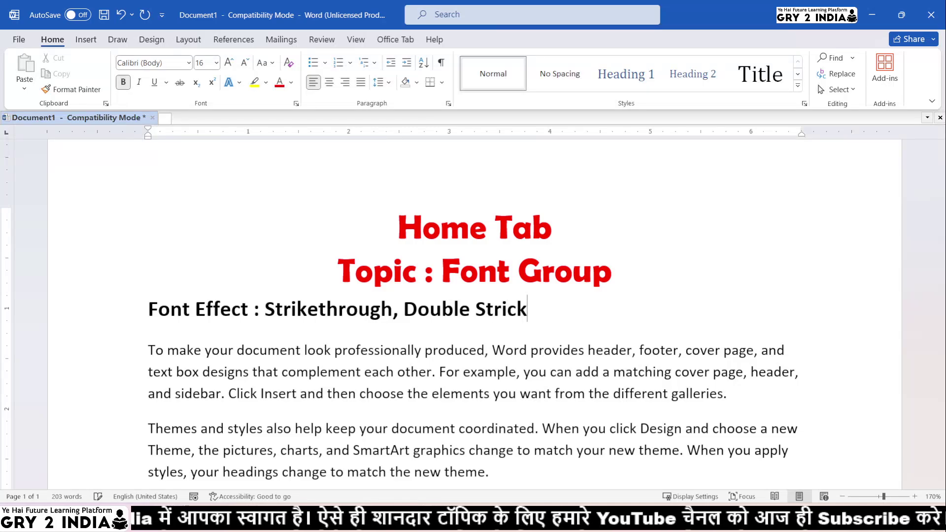
type("e,")
- Continue the list with Sub, Sup, Small Cap, All Cap, hidden, Emboss, Engrave and Shadow
key("BackSpace")
type(",")
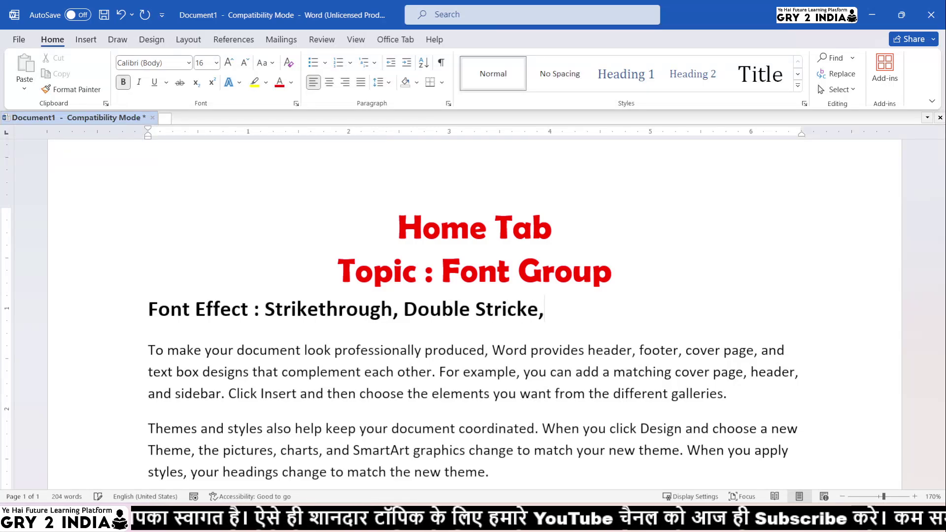
type("Sub,")
type("Su")
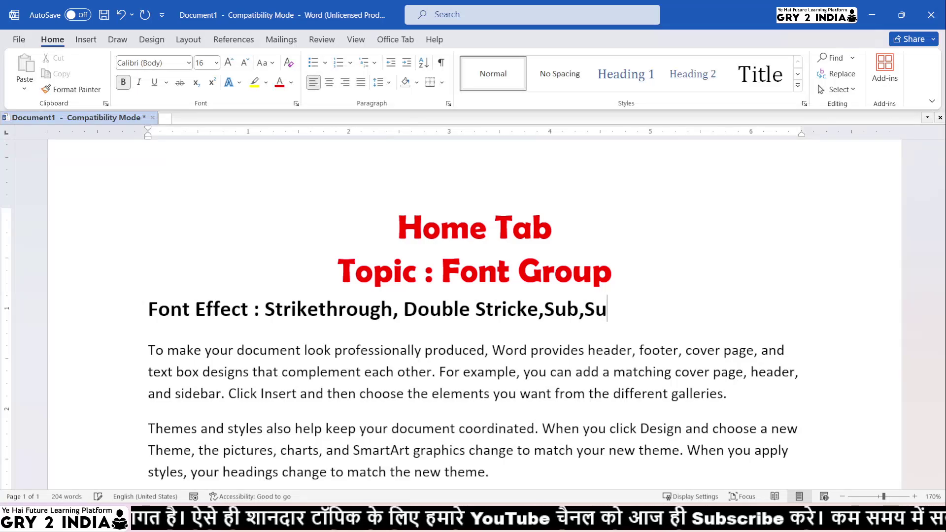
type("p,")
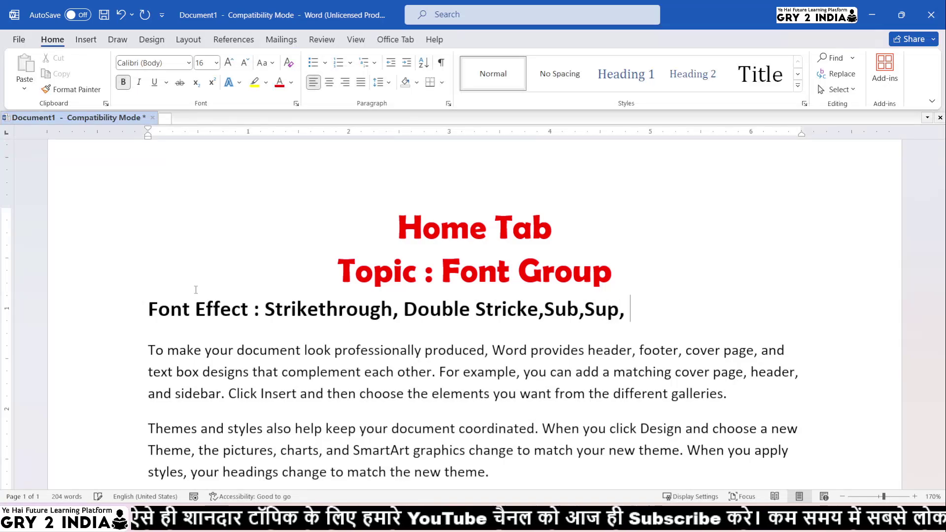
type(" Small C")
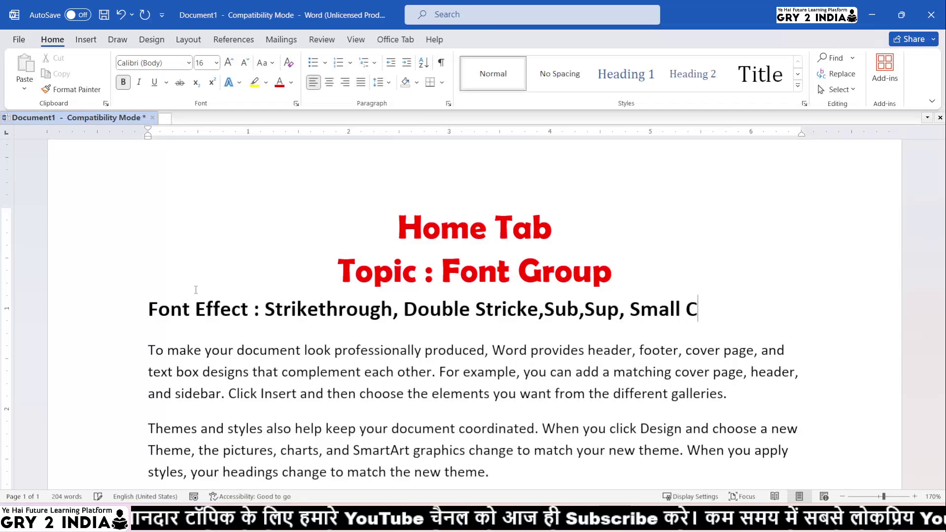
type("pa")
key("BackSpace")
key("BackSpace")
type("all")
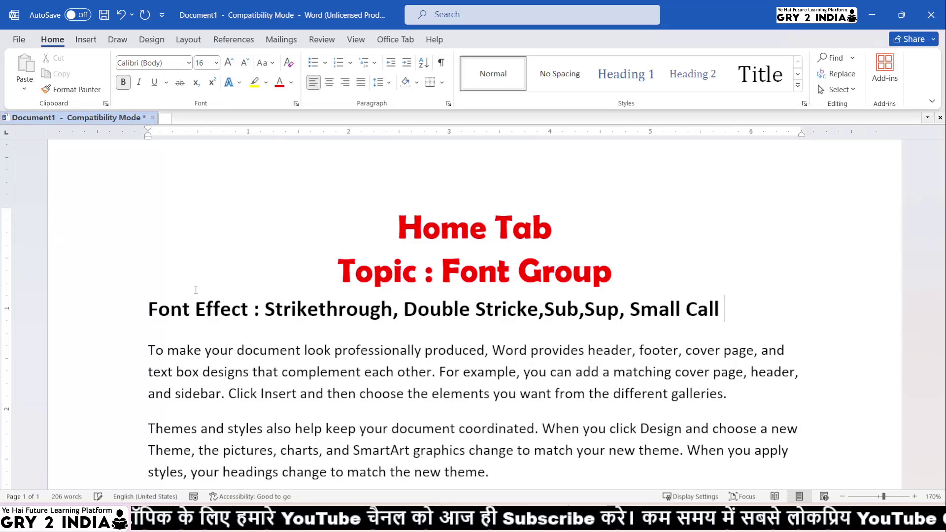
key("BackSpace")
key("BackSpace")
key("BackSpace")
type("p,")
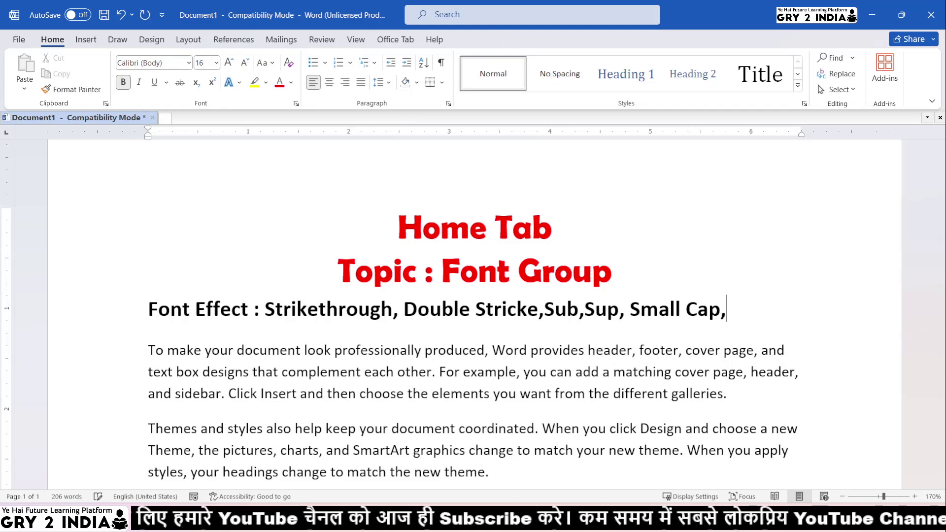
type(" All C")
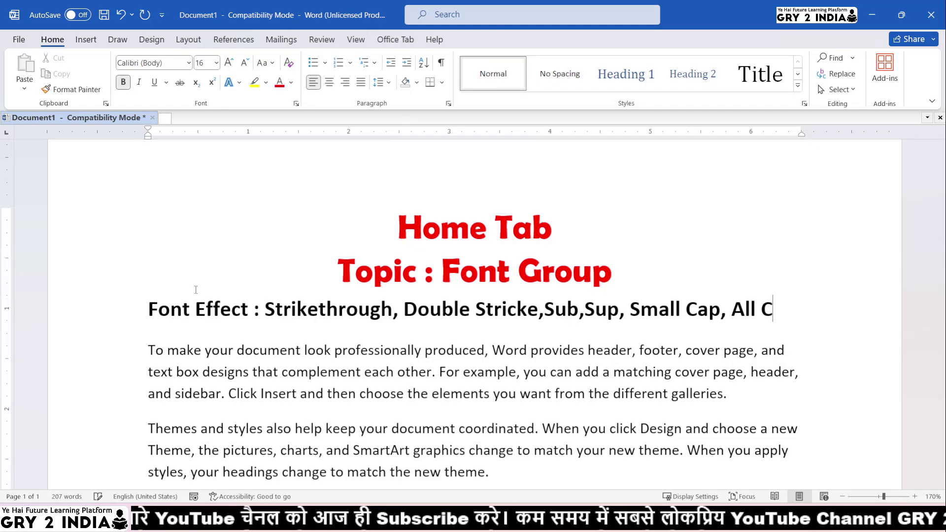
type("ap, h")
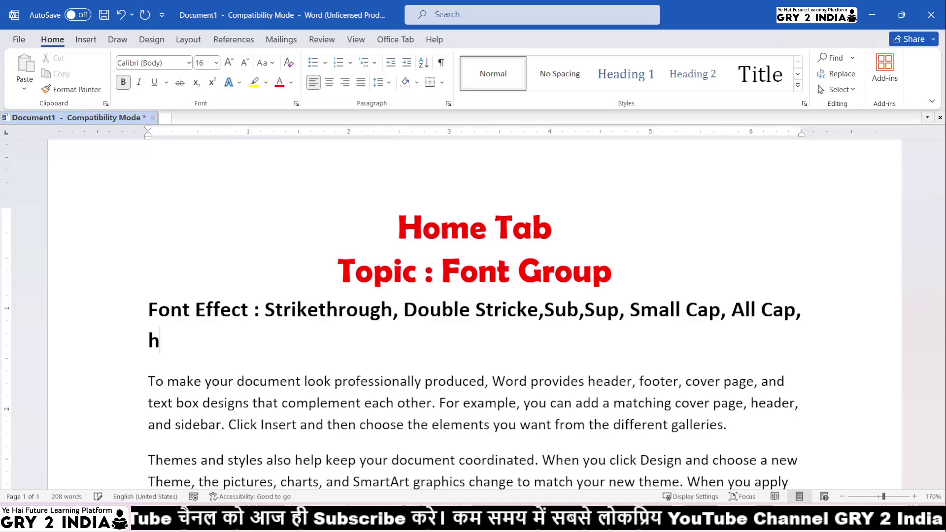
type("idden,         ")
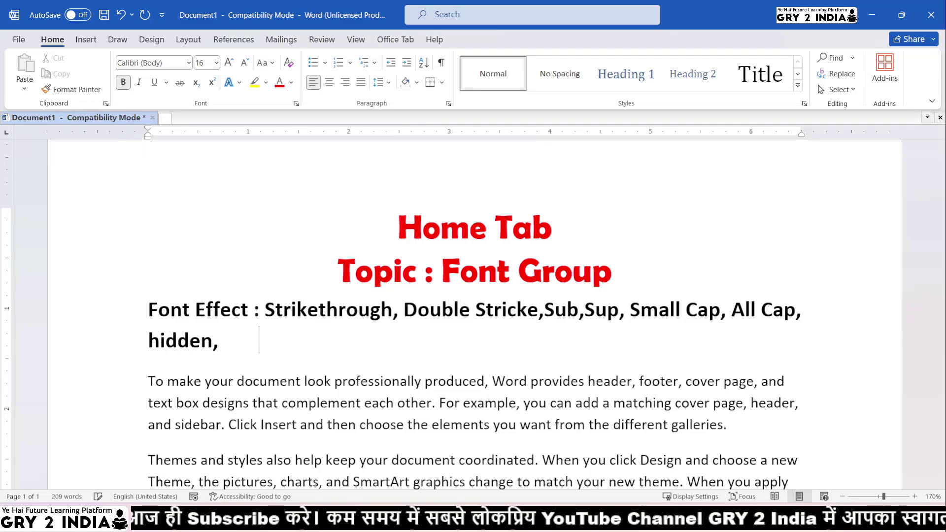
type("Emboss, ")
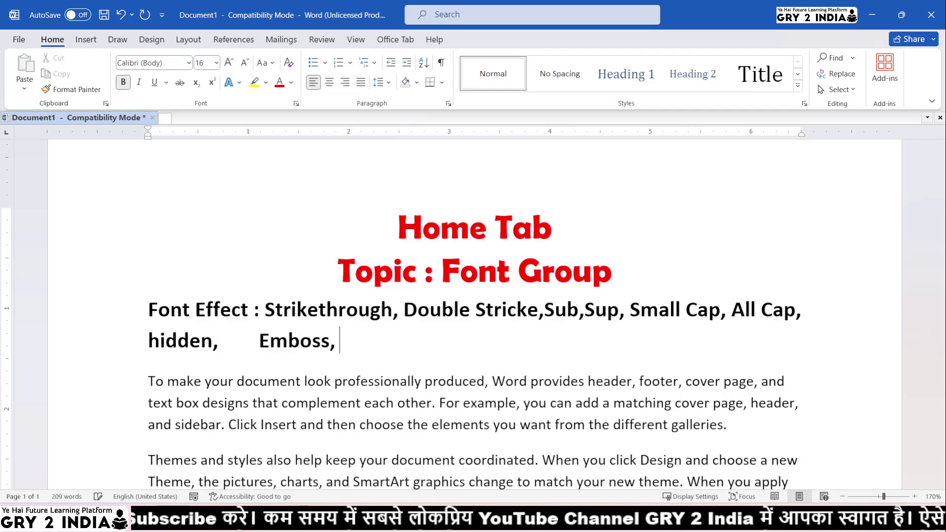
type("Engrave, ")
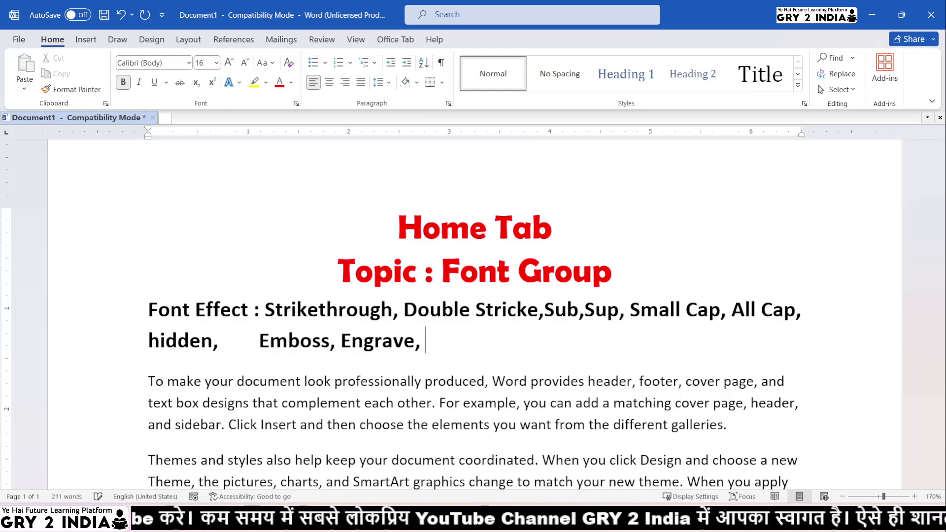
type("Shod")
key("BackSpace")
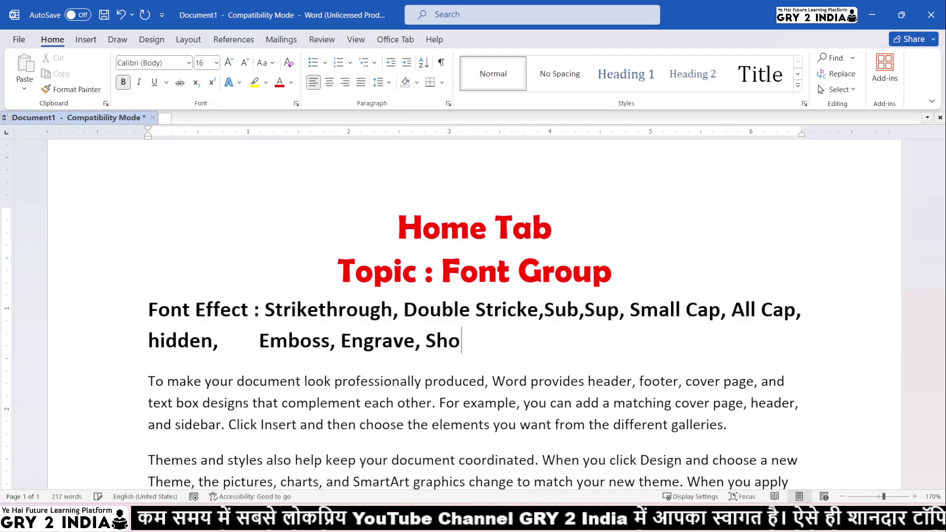
key("BackSpace")
type("adow")
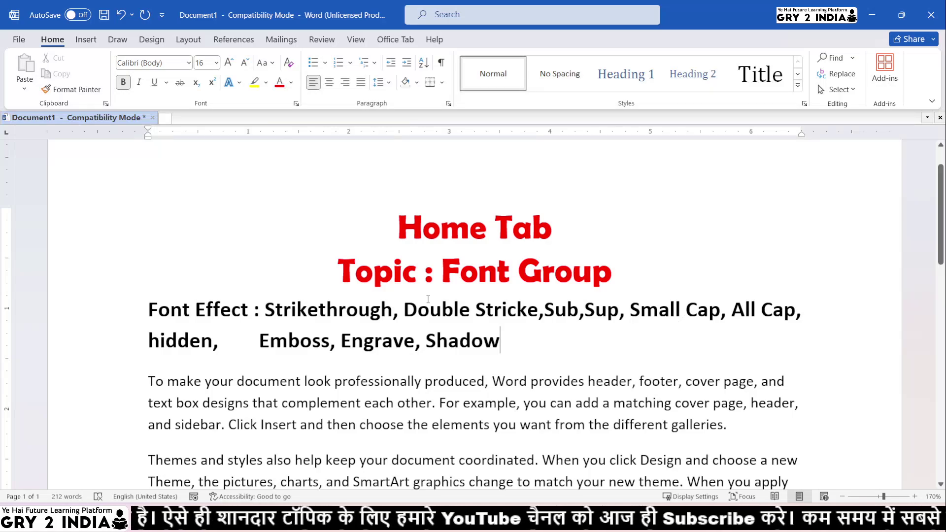
- Append ',Outline' after Shadow, checking the Font dialog and Text Effects gallery without applying anything
left_click(296, 102)
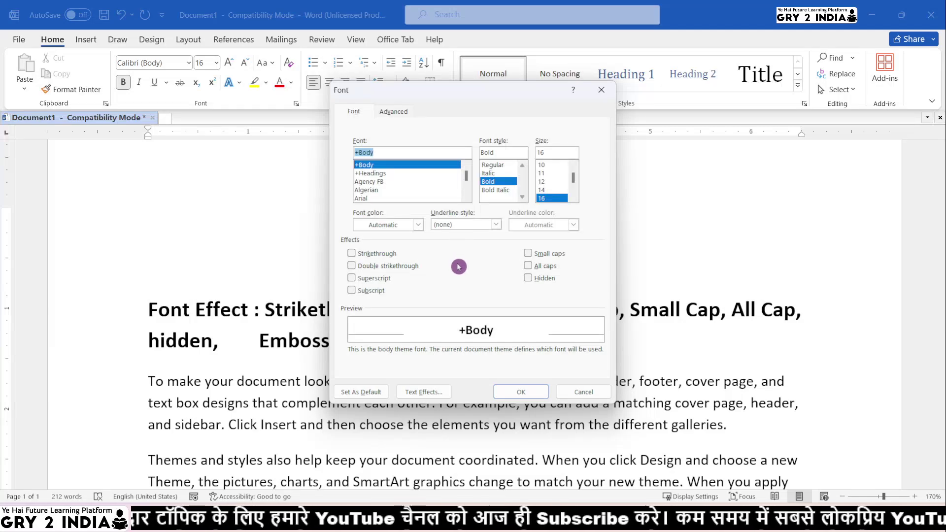
left_click(571, 392)
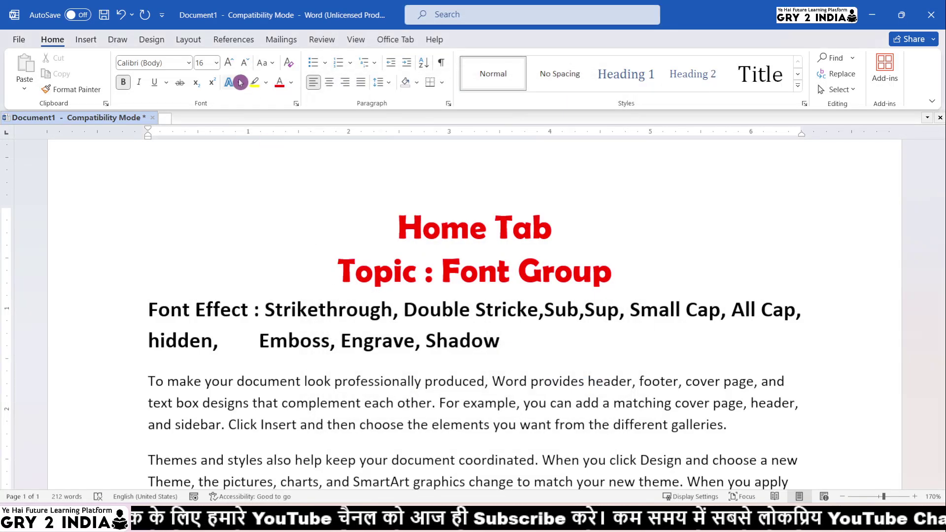
left_click(240, 82)
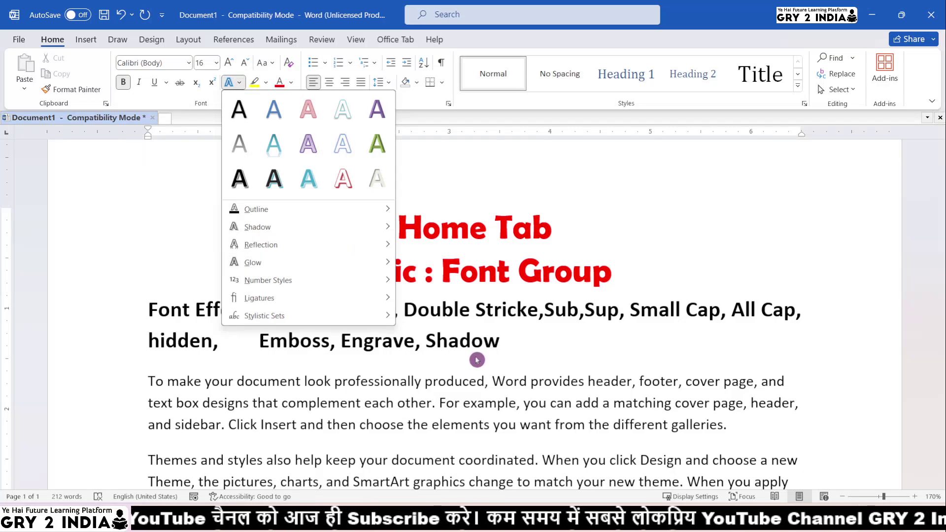
left_click(508, 342)
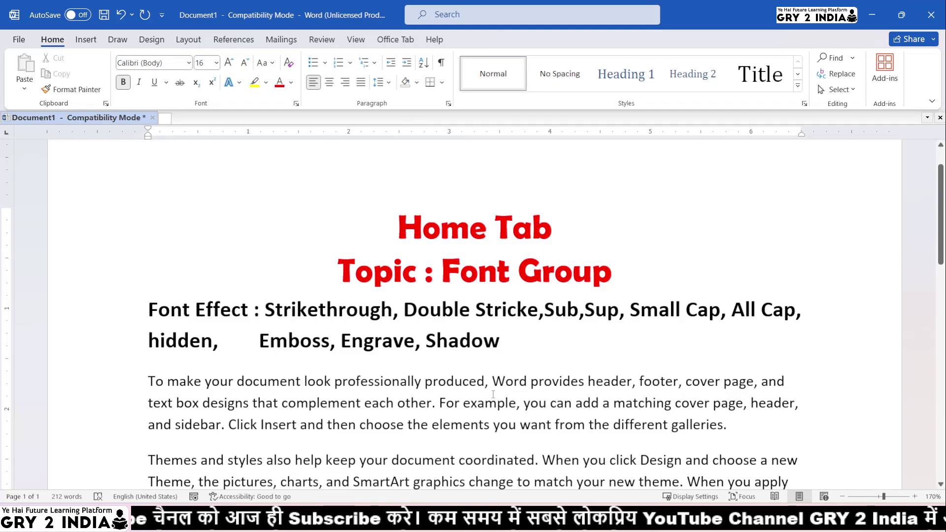
type(",Out")
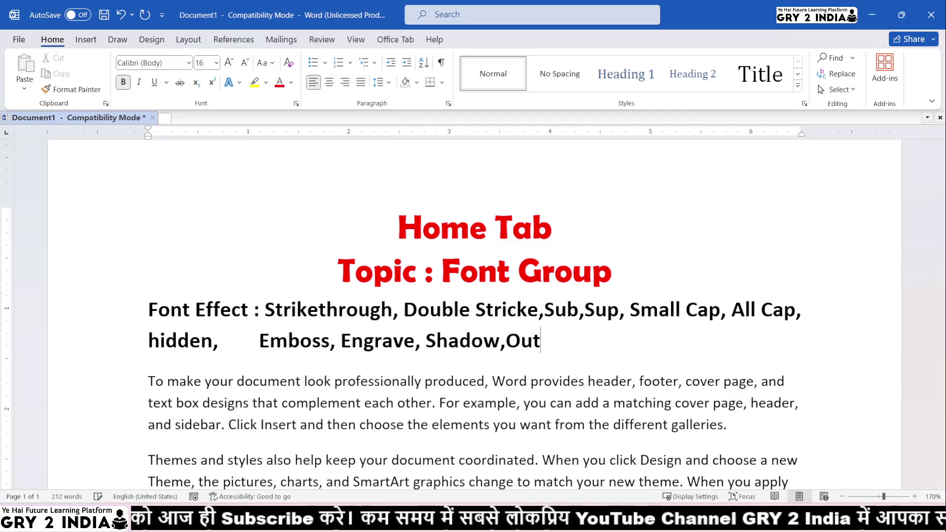
type("line")
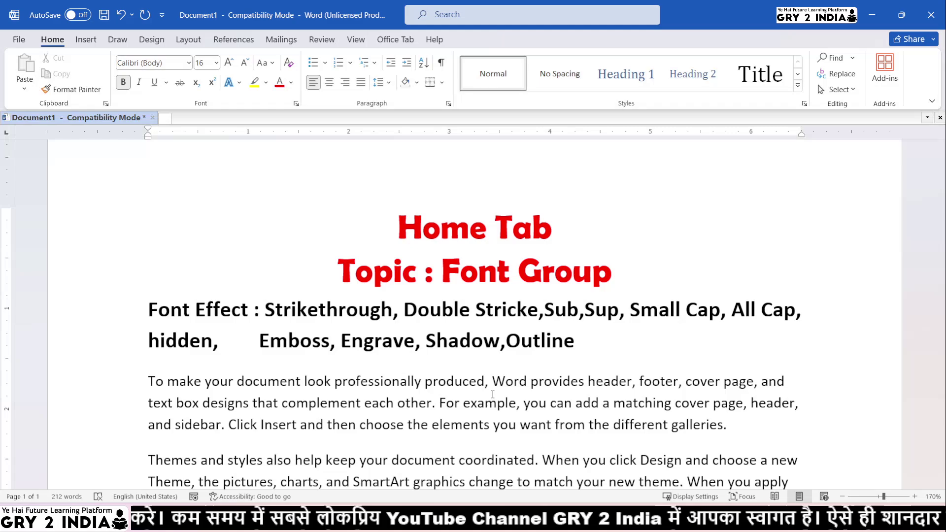
left_click(239, 83)
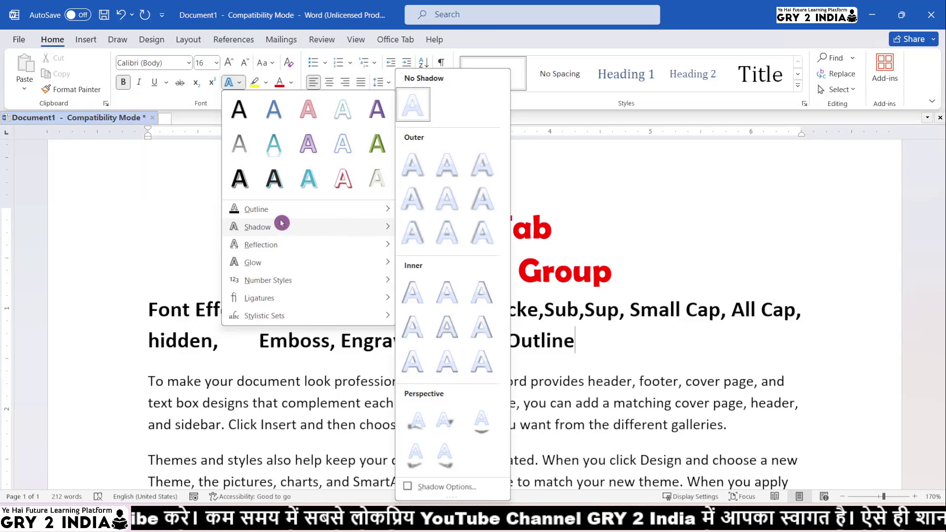
mouse_move(253, 262)
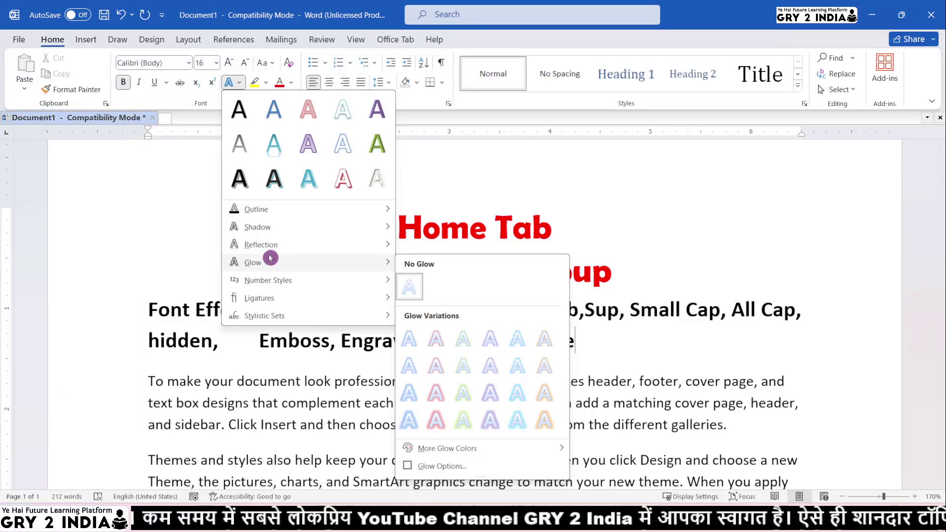
left_click(190, 345)
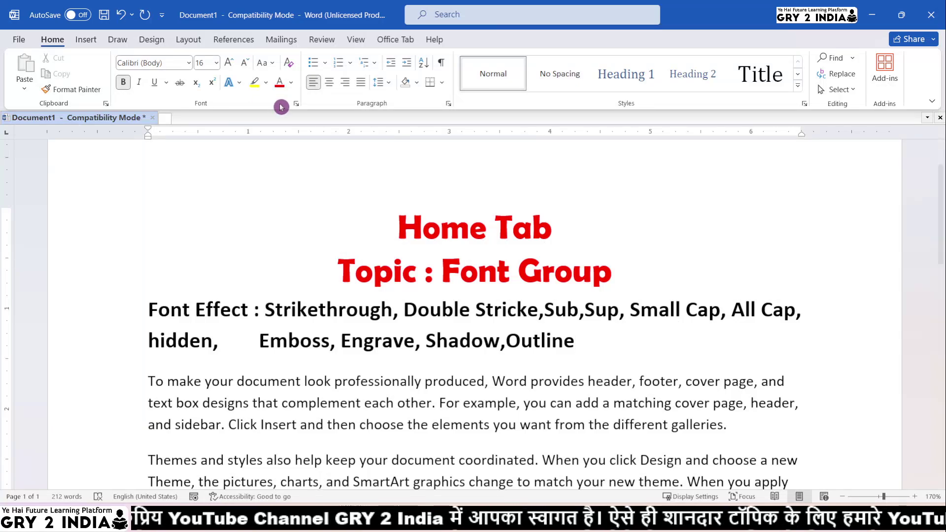
- On the Font dialog's Advanced tab, enter 150 as the character scale
left_click(296, 104)
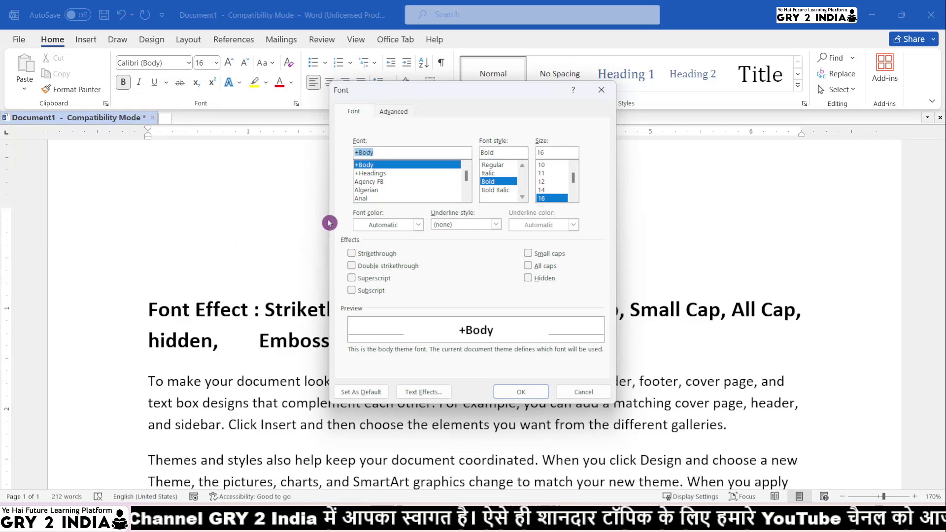
left_click(392, 112)
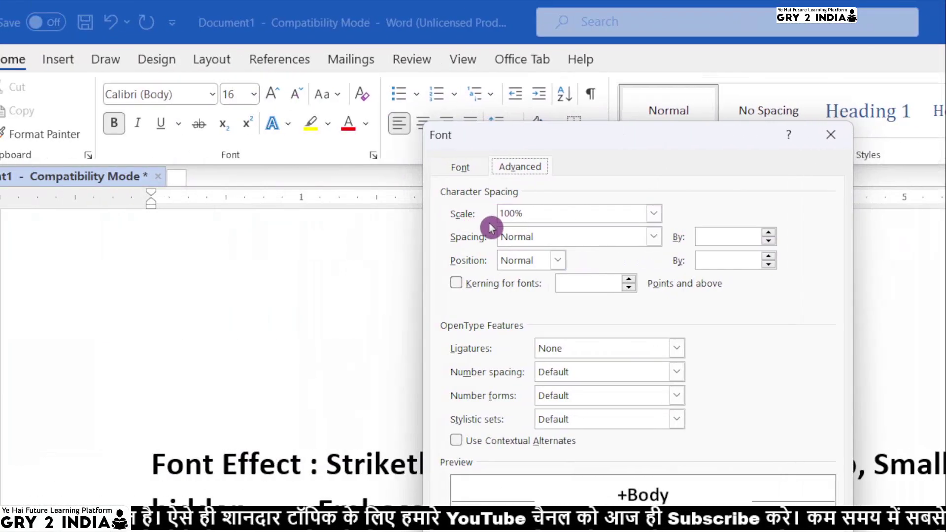
left_click(472, 214)
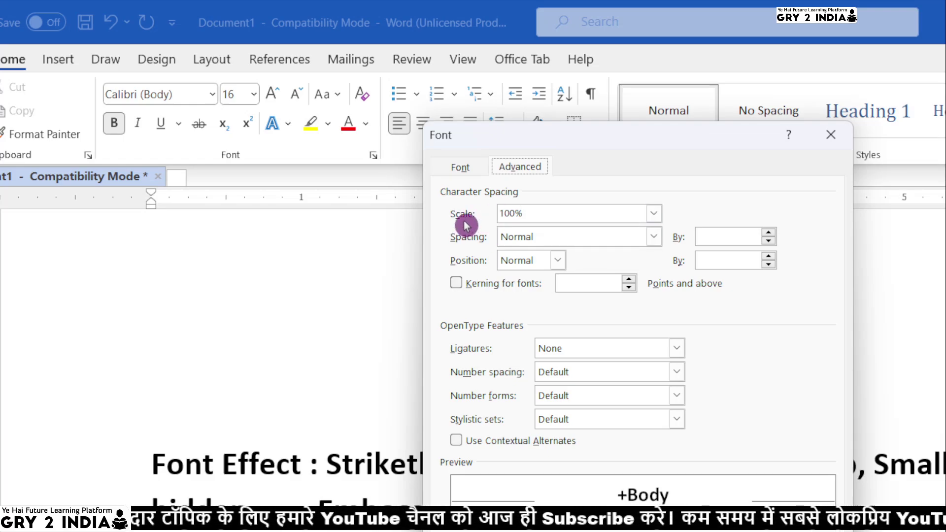
left_click(655, 217)
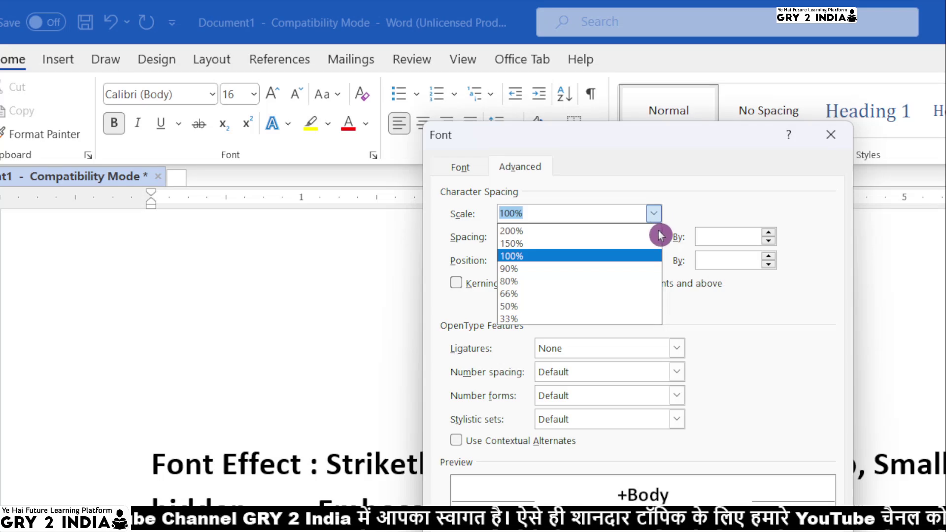
left_click(716, 298)
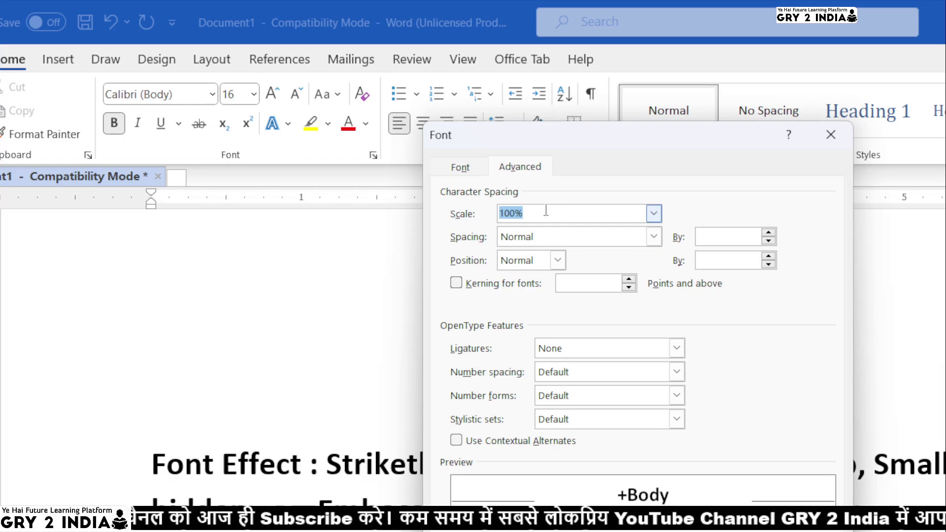
type("150")
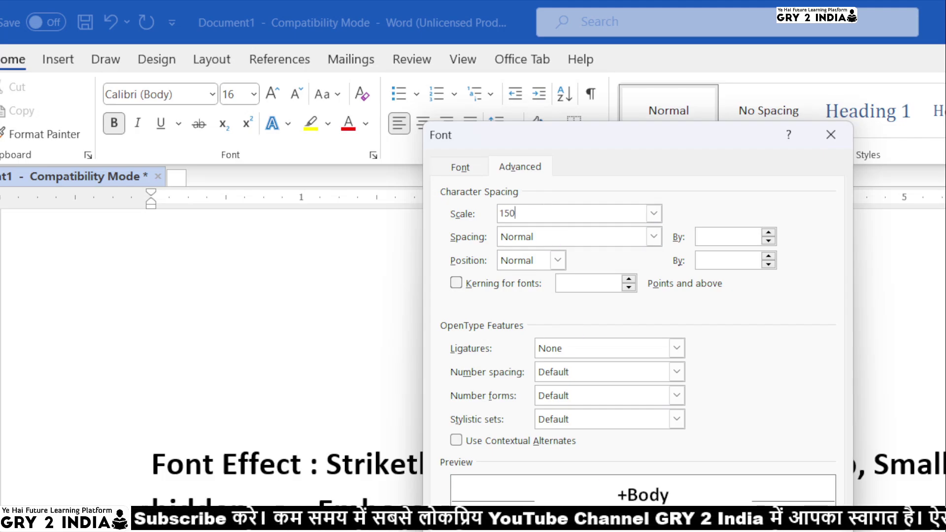
left_click(536, 243)
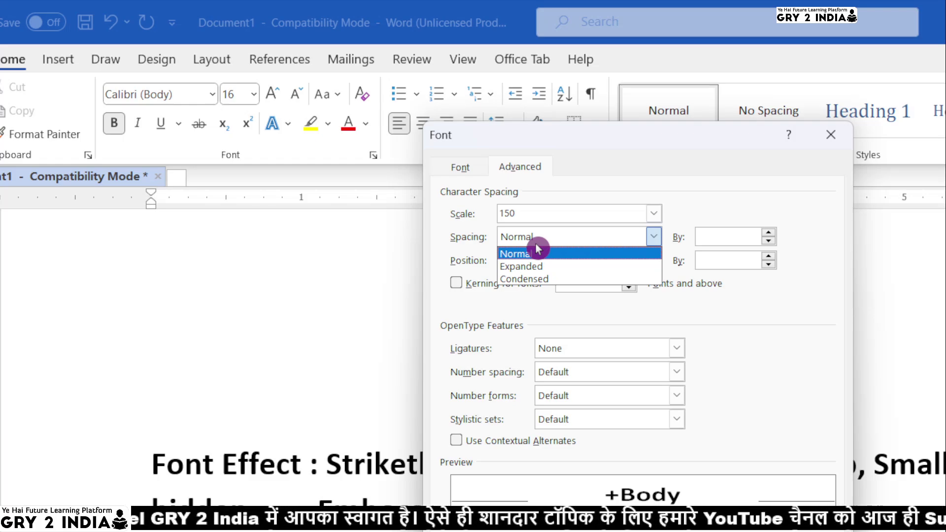
- Try Expanded spacing and view the Position options, then cancel the Font dialog unapplied
left_click(527, 267)
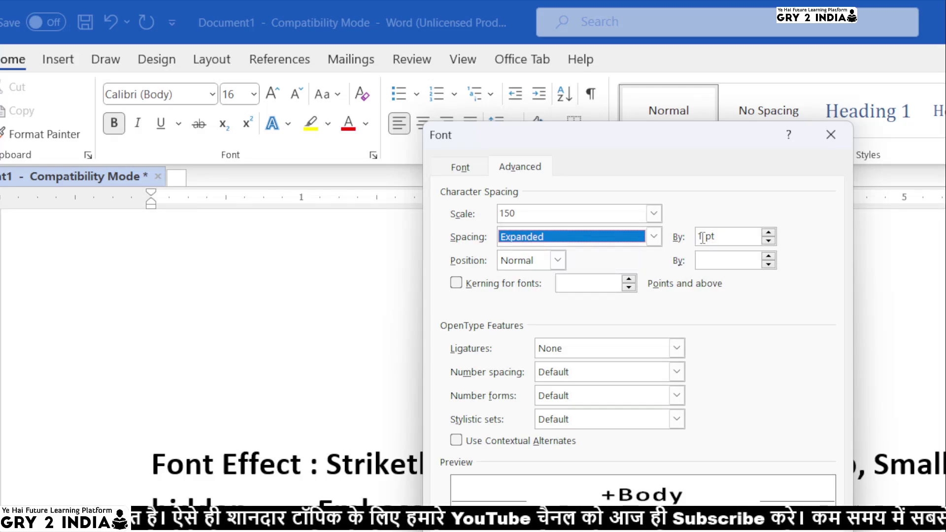
left_click(688, 241)
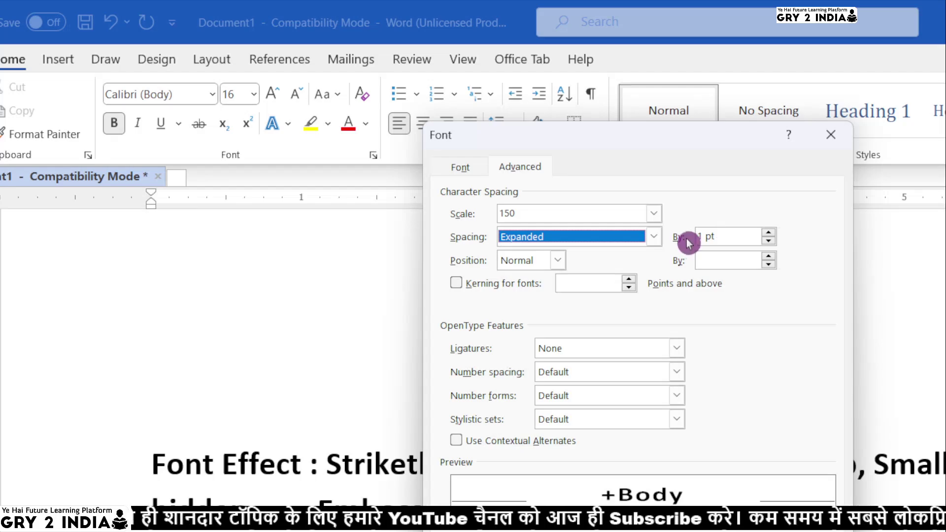
left_click(542, 237)
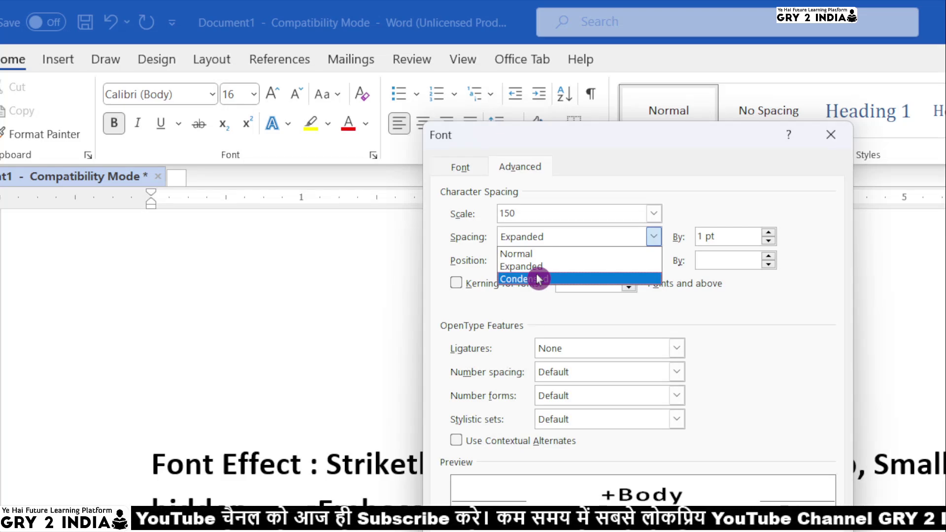
left_click(471, 318)
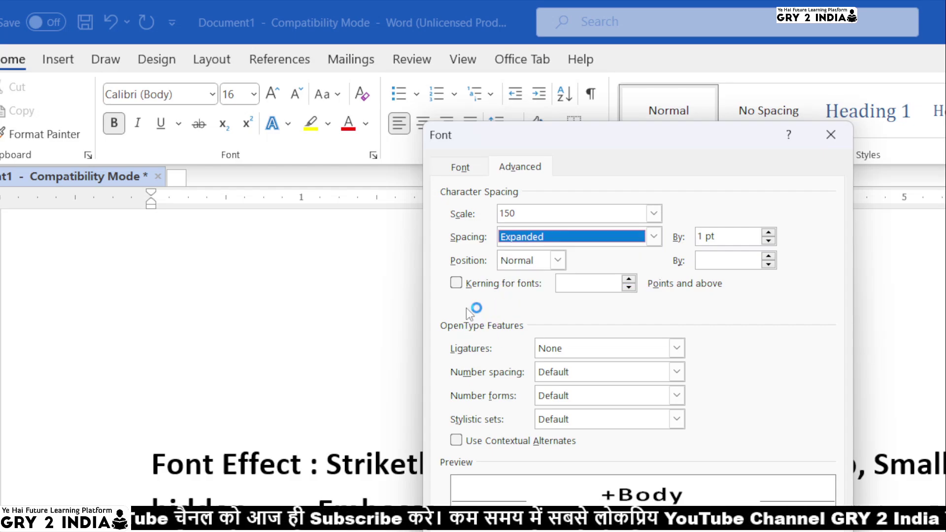
left_click(558, 261)
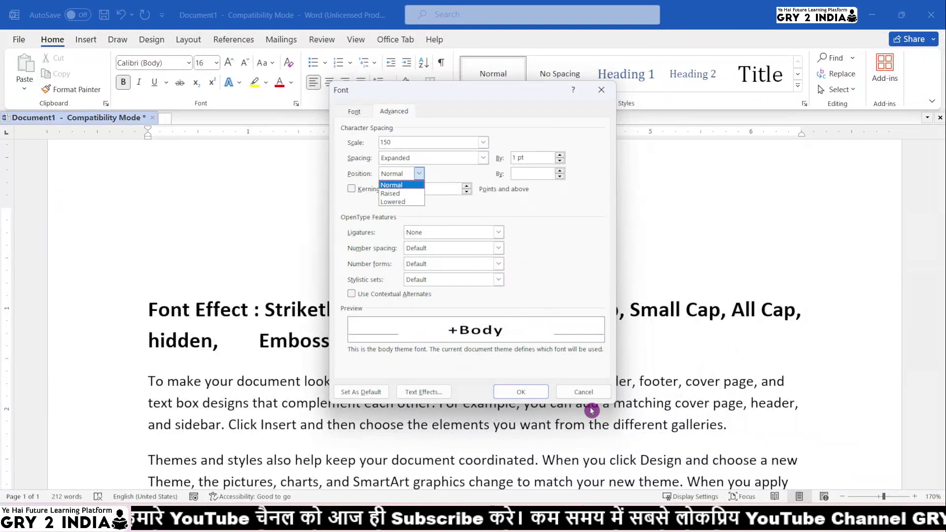
left_click(583, 393)
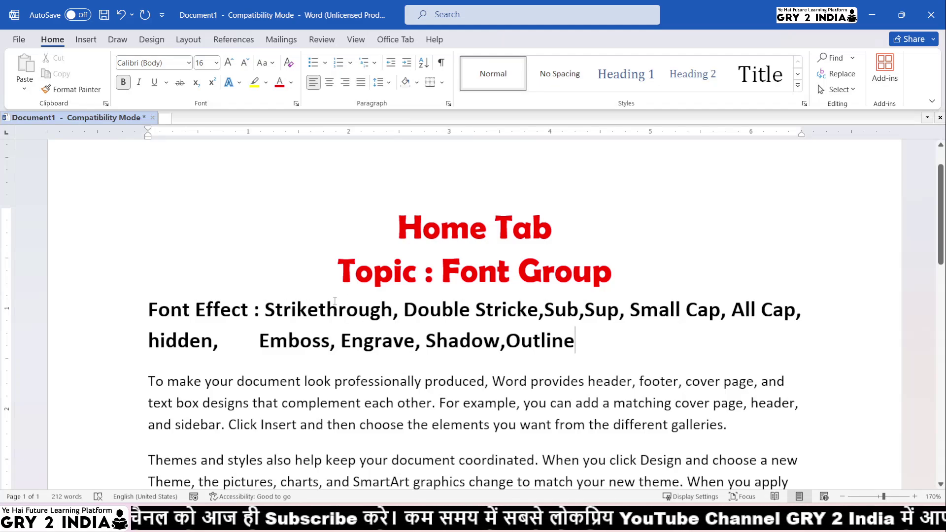
- Select 'Home' in the title and apply 150% character scale from the Advanced tab
left_click_drag(398, 228, 493, 228)
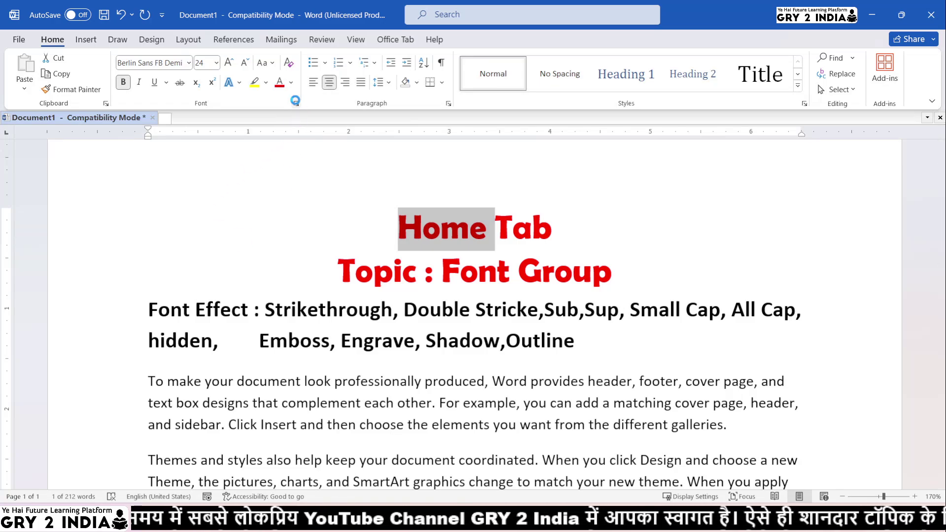
left_click(297, 104)
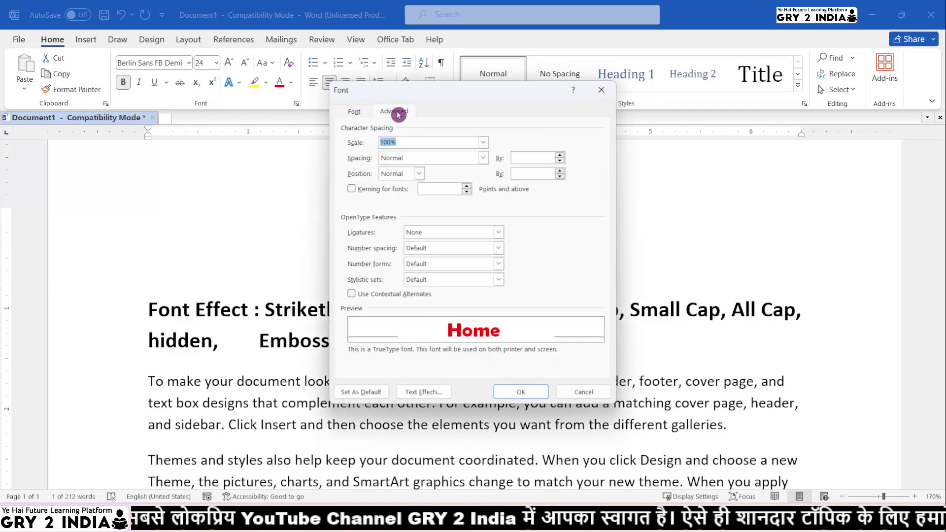
left_click(484, 143)
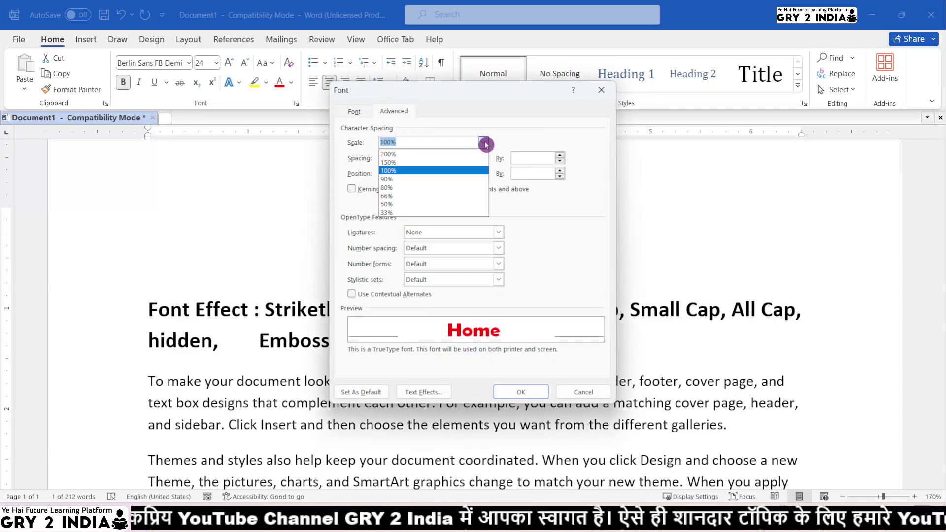
left_click(387, 163)
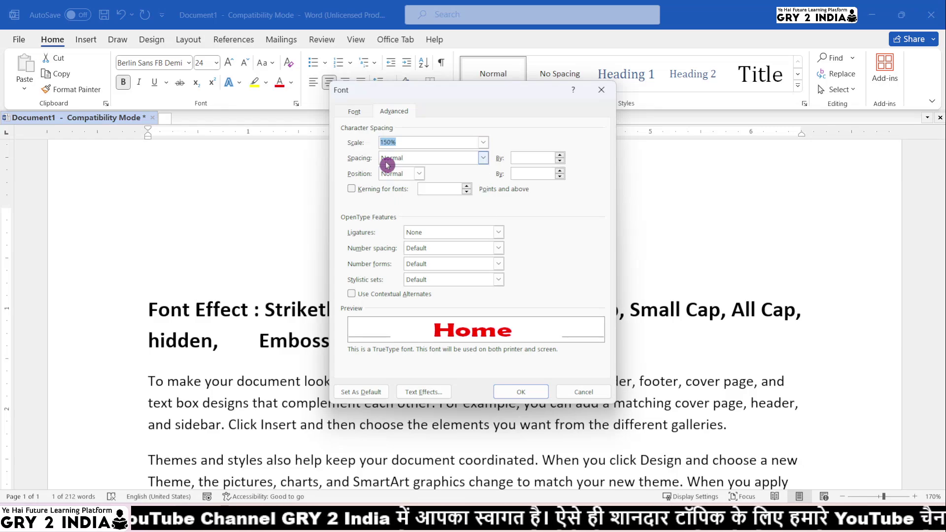
left_click(521, 392)
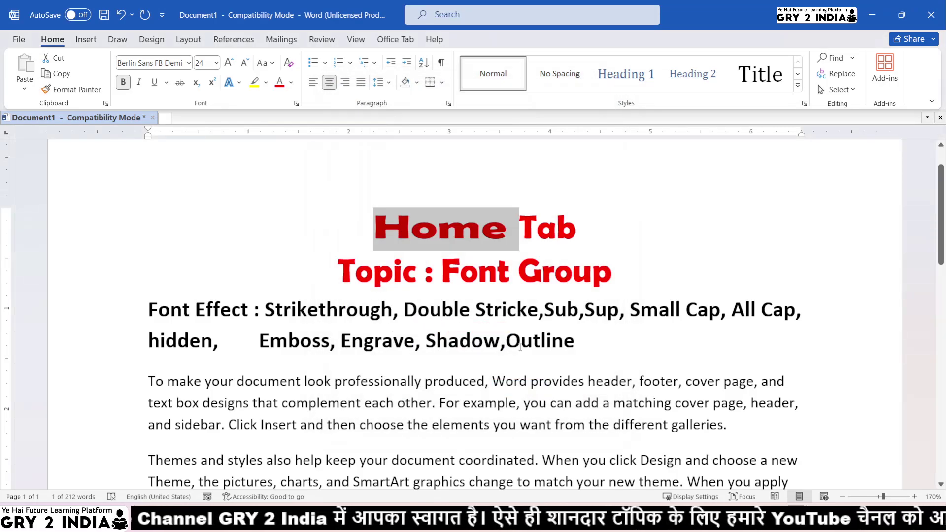
left_click(521, 346)
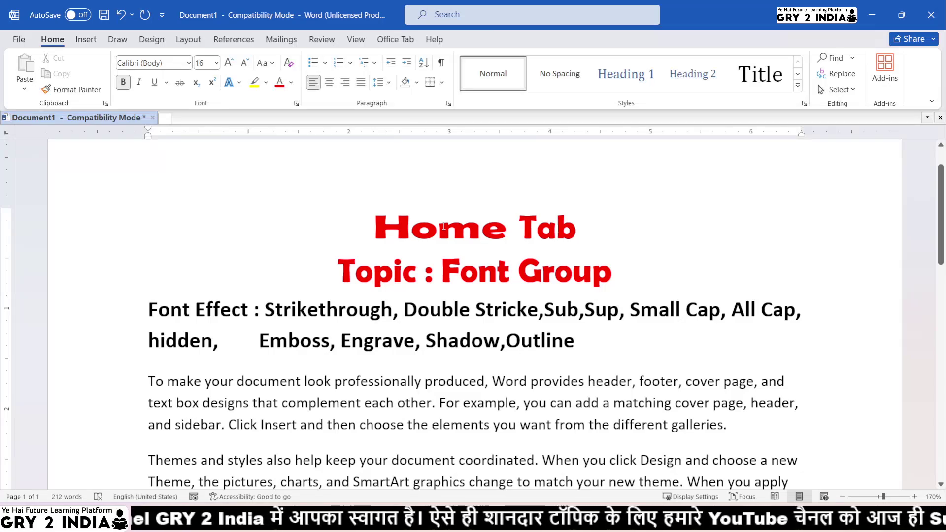
left_click_drag(374, 226, 500, 227)
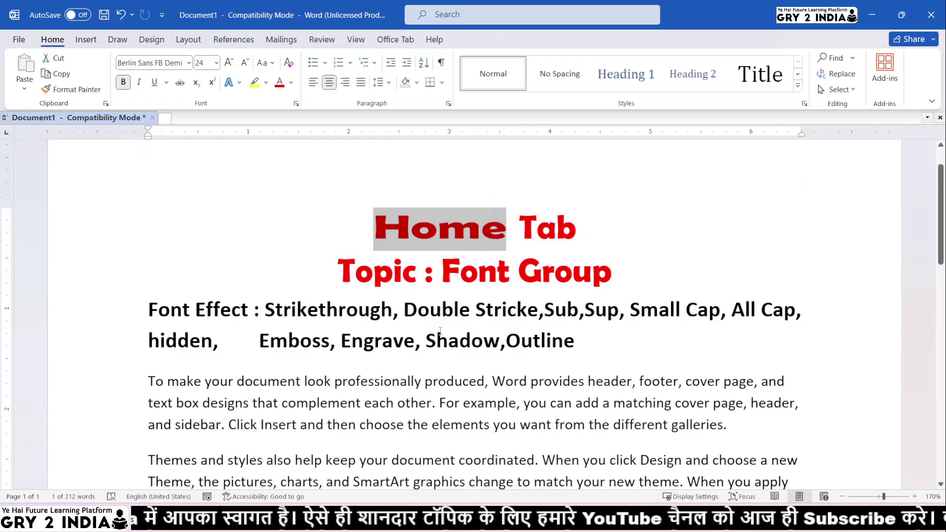
left_click(429, 309)
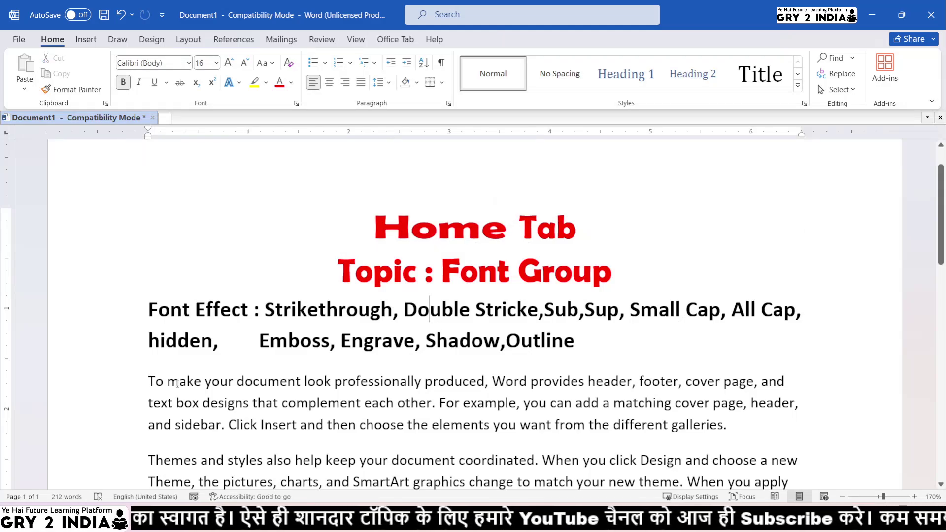
- Apply a red 'Words only' underline to the first body paragraph
left_click_drag(148, 382, 737, 421)
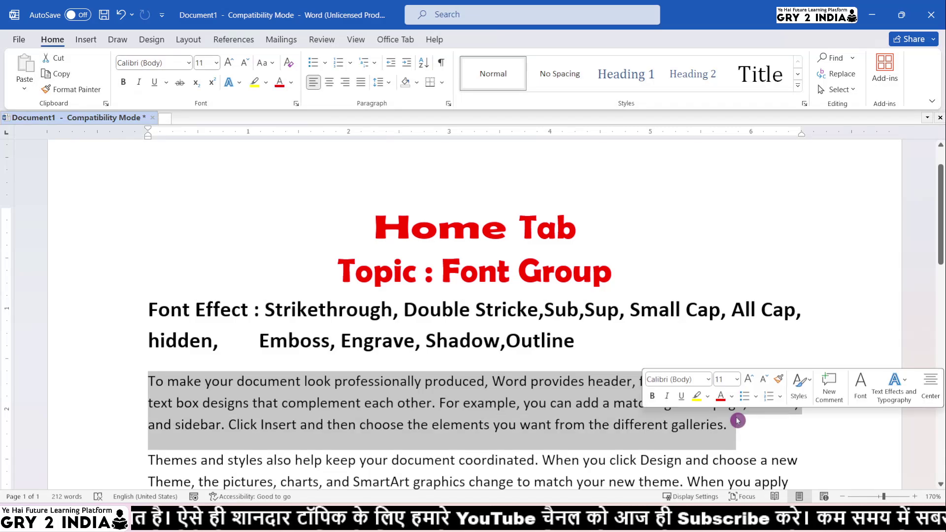
left_click(296, 103)
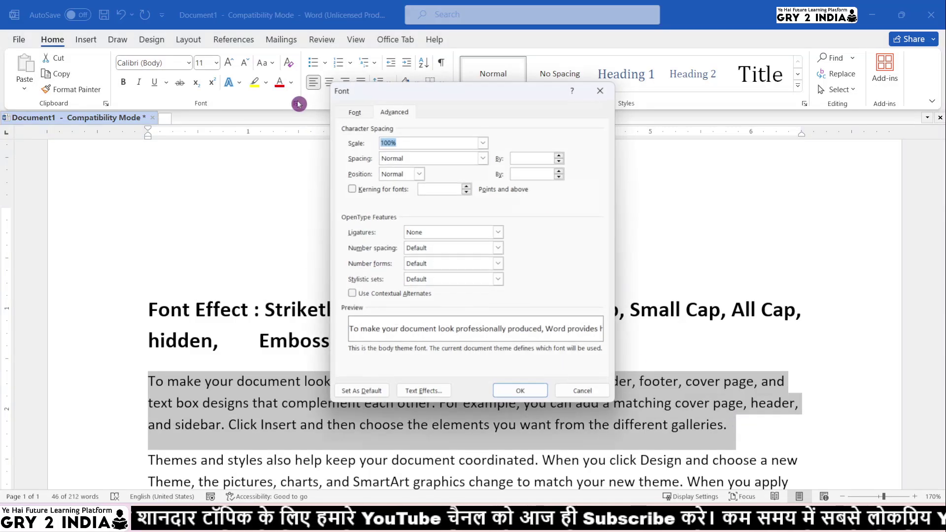
left_click(354, 112)
left_click(457, 228)
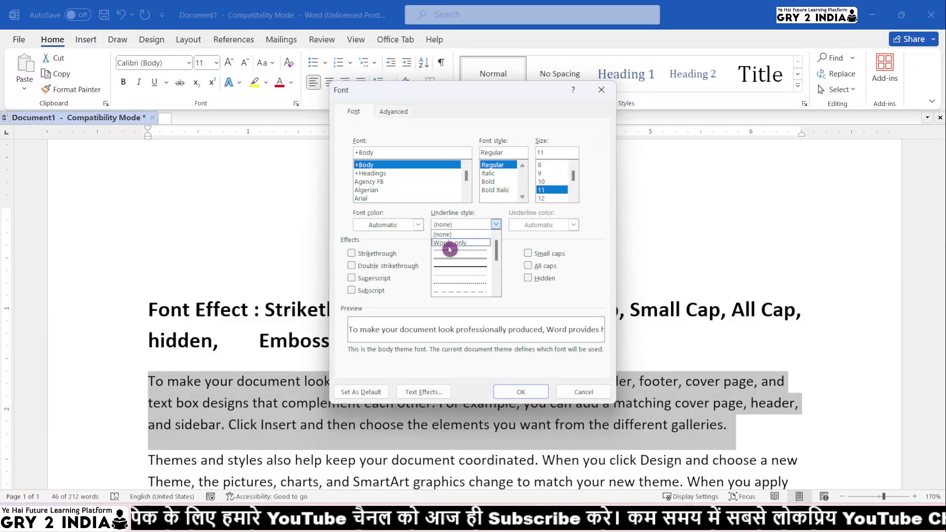
left_click(450, 247)
left_click(547, 230)
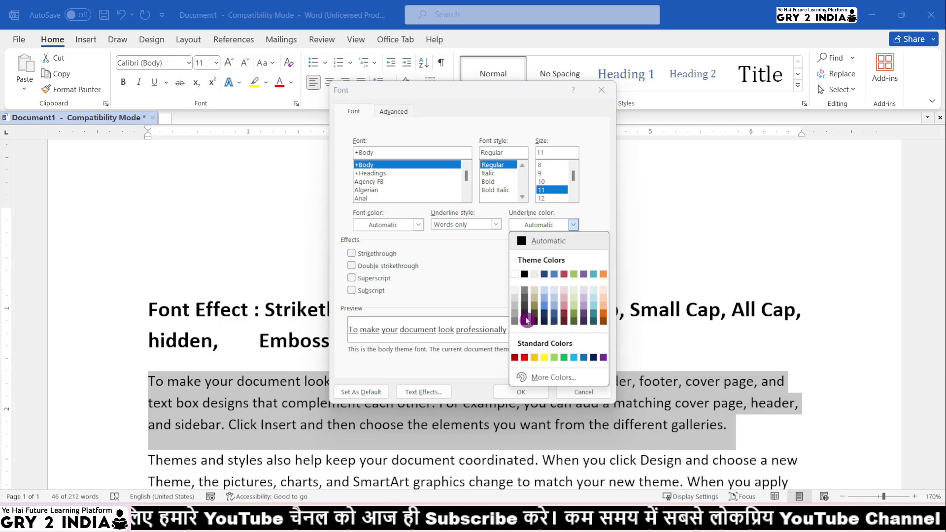
left_click(524, 359)
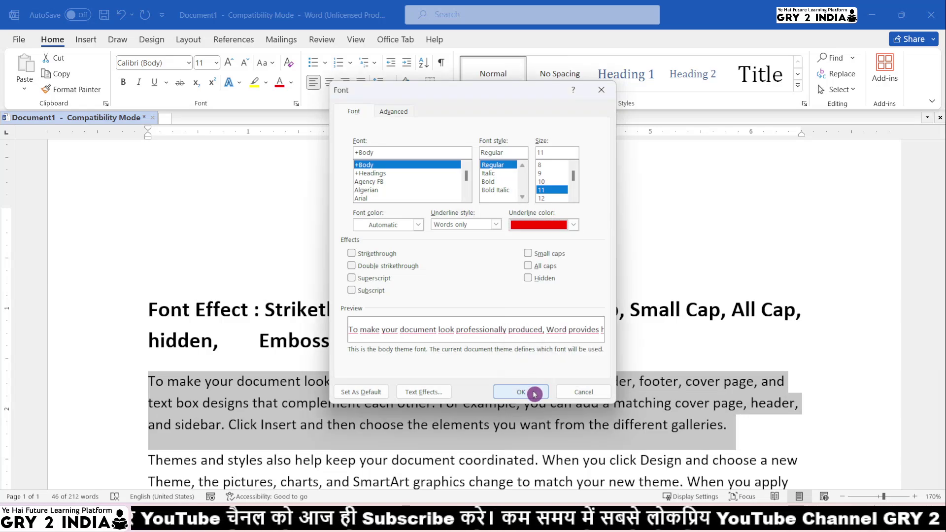
left_click(535, 393)
left_click(537, 399)
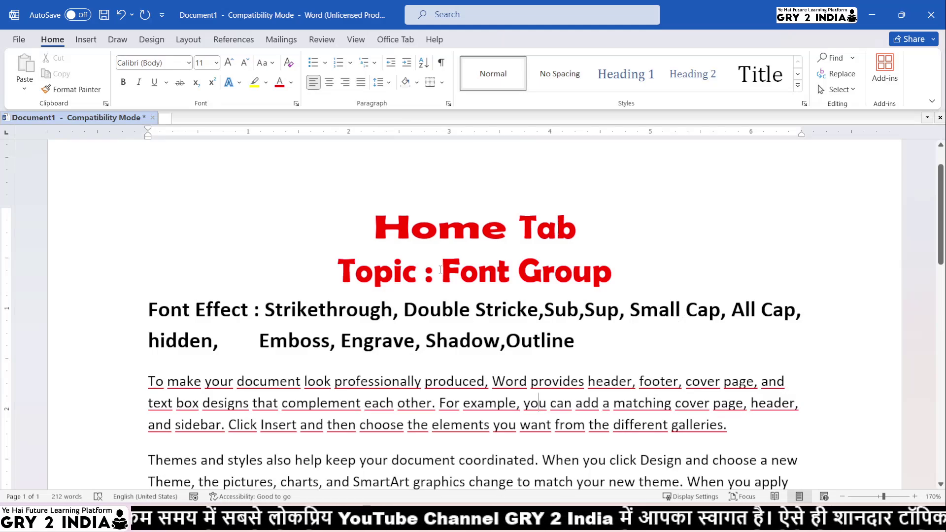
- Select 'Font' in the Topic heading and apply Expanded character spacing
left_click_drag(441, 271, 510, 271)
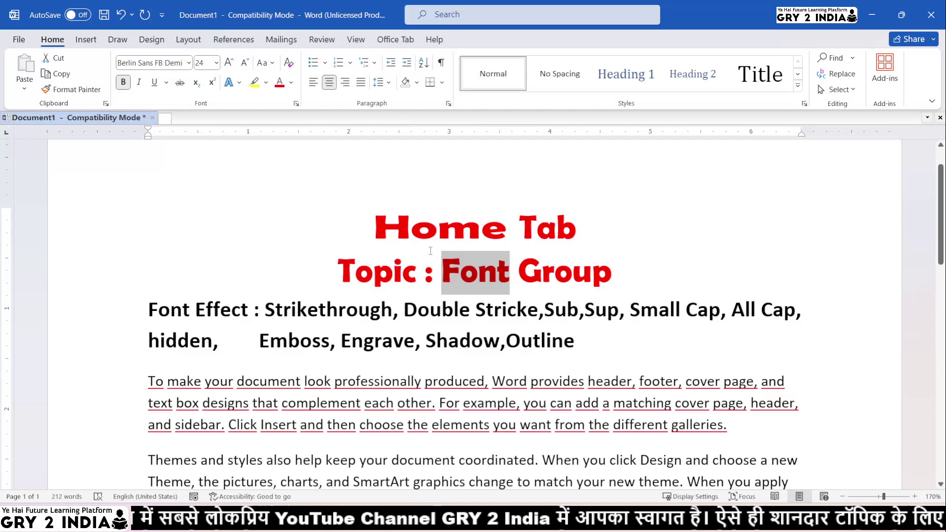
left_click(296, 103)
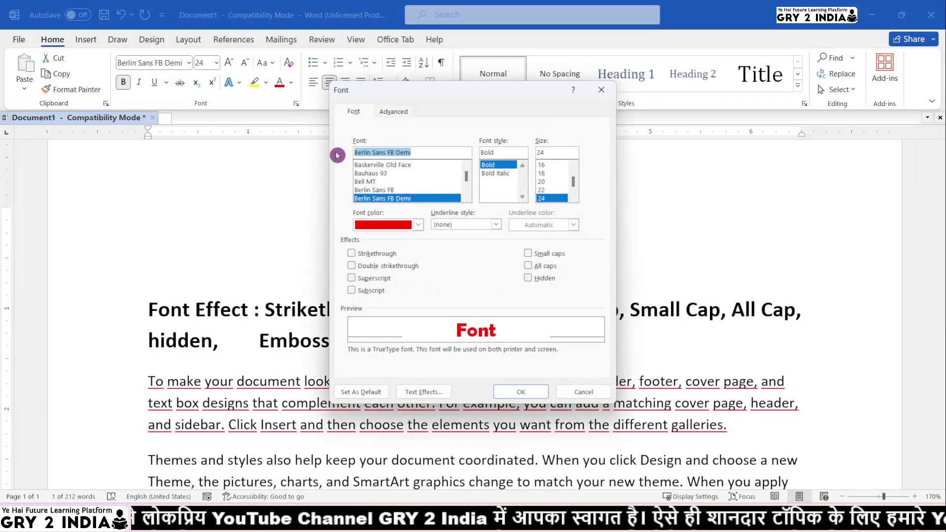
left_click(394, 113)
left_click(389, 161)
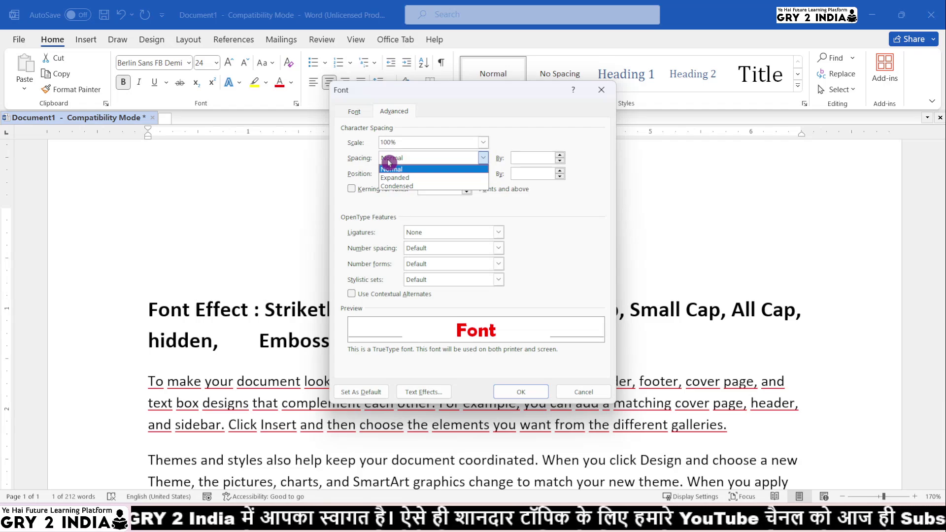
left_click(395, 177)
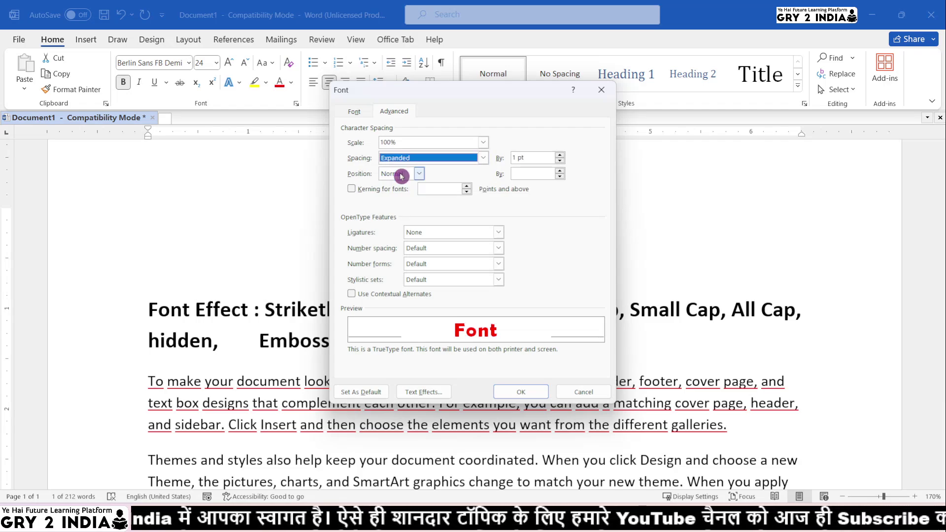
left_click(522, 393)
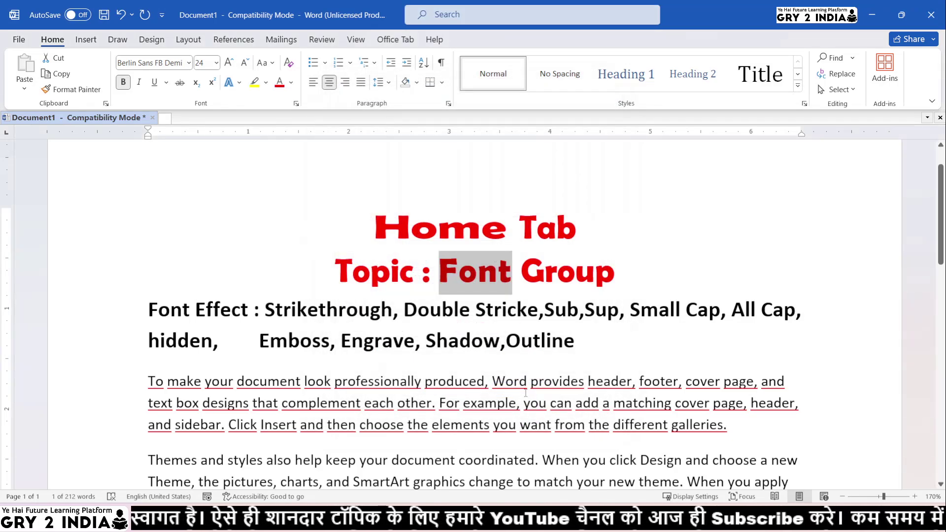
- Set the expanded spacing amount for 'Font' to 3 pt
left_click(296, 103)
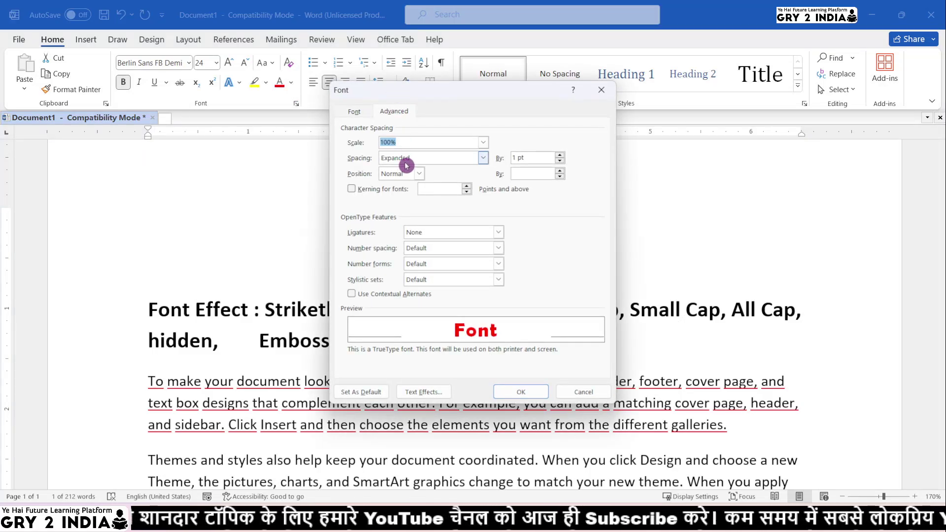
left_click(405, 159)
left_click(402, 178)
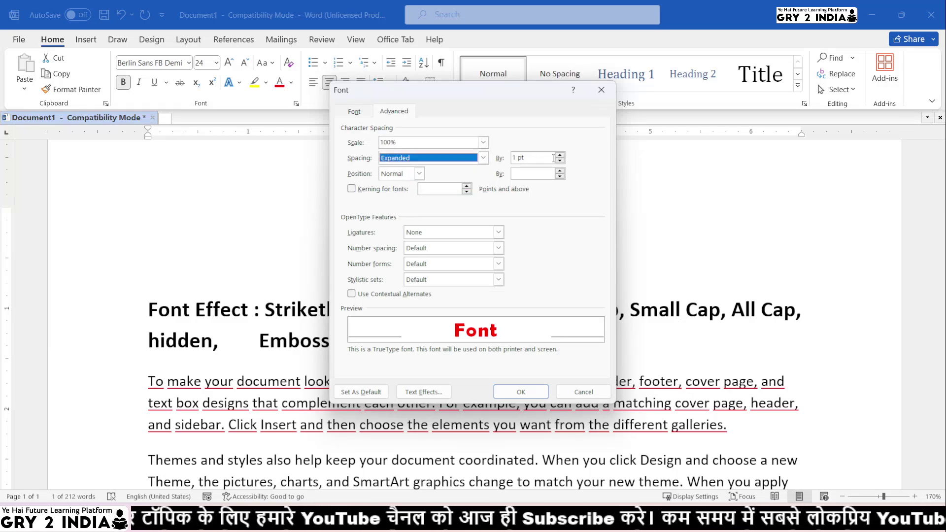
key("Tab")
type("3")
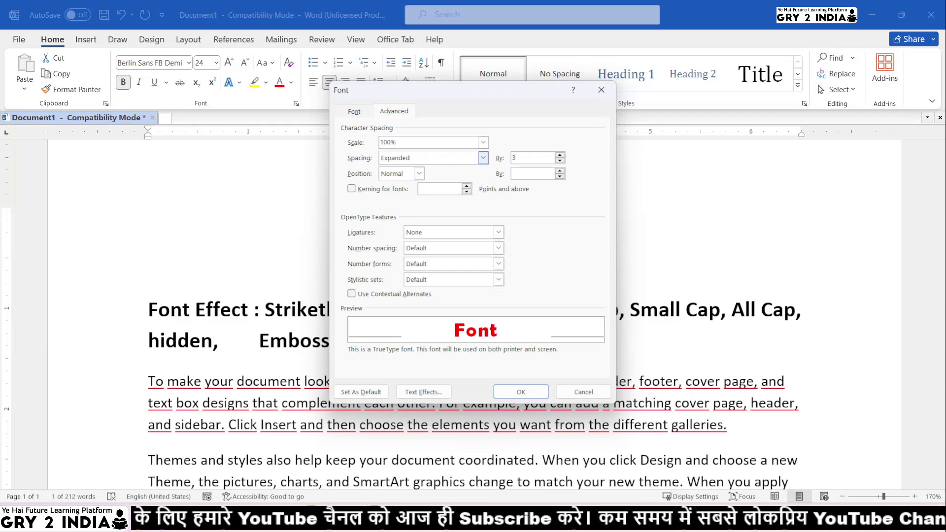
left_click(521, 391)
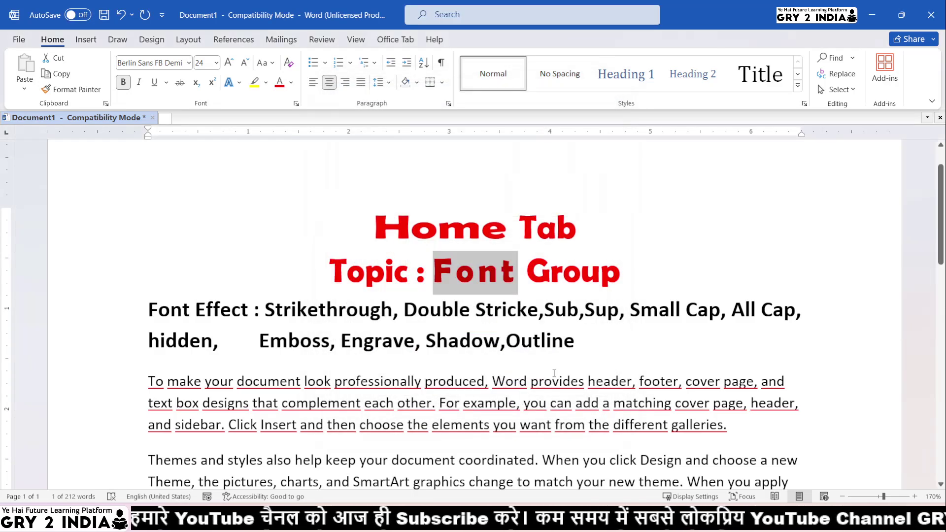
left_click(564, 340)
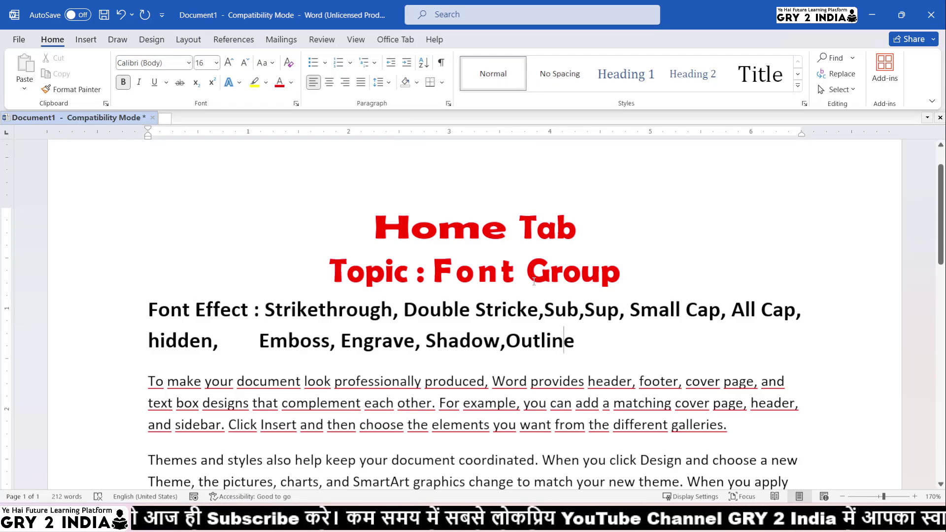
- Set the character spacing of 'Group' in the Topic heading to Condensed by 4 pt
left_click_drag(526, 273, 635, 279)
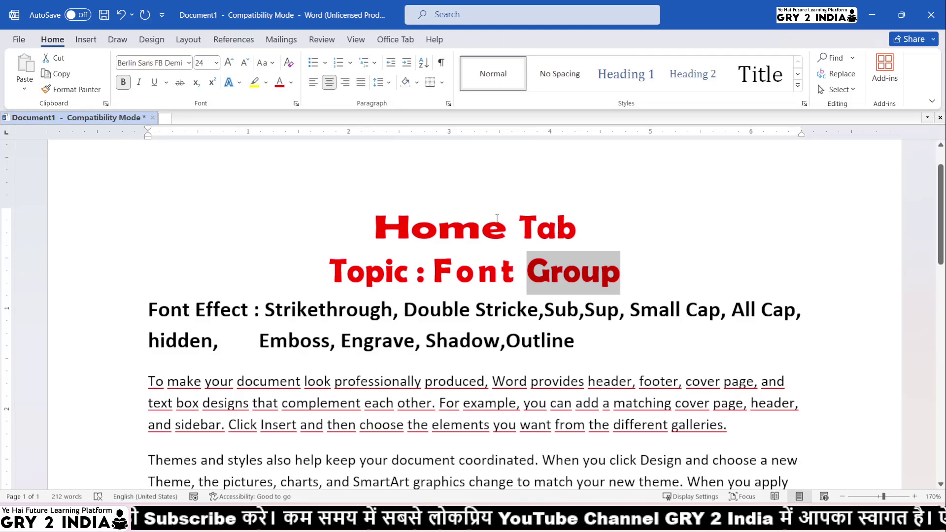
left_click(295, 101)
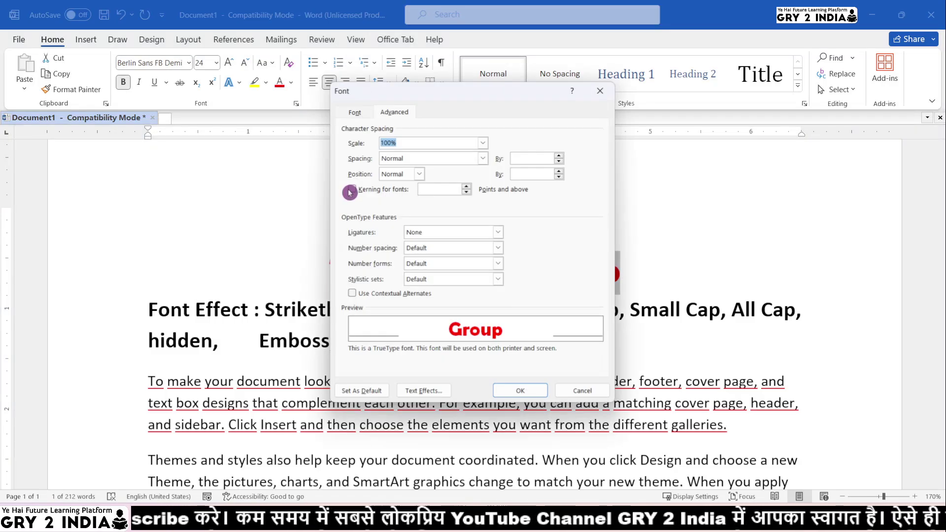
left_click(439, 159)
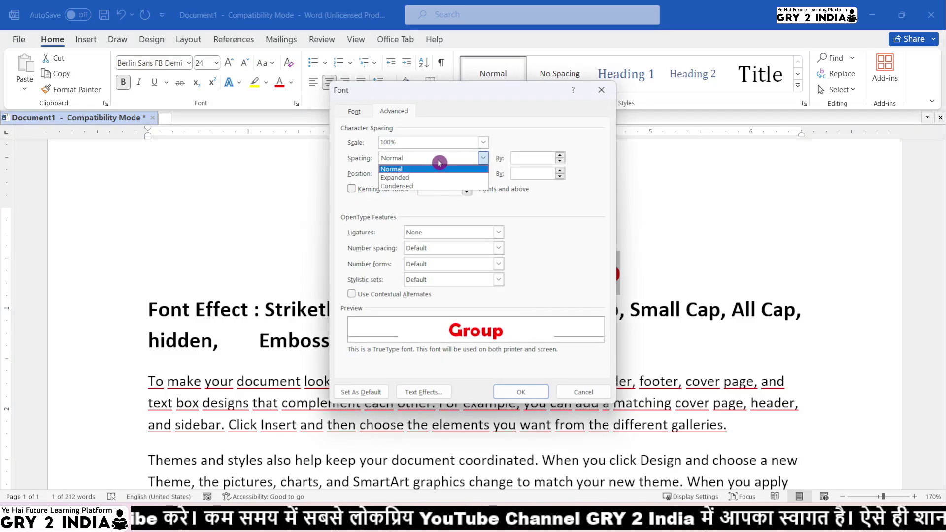
left_click(424, 186)
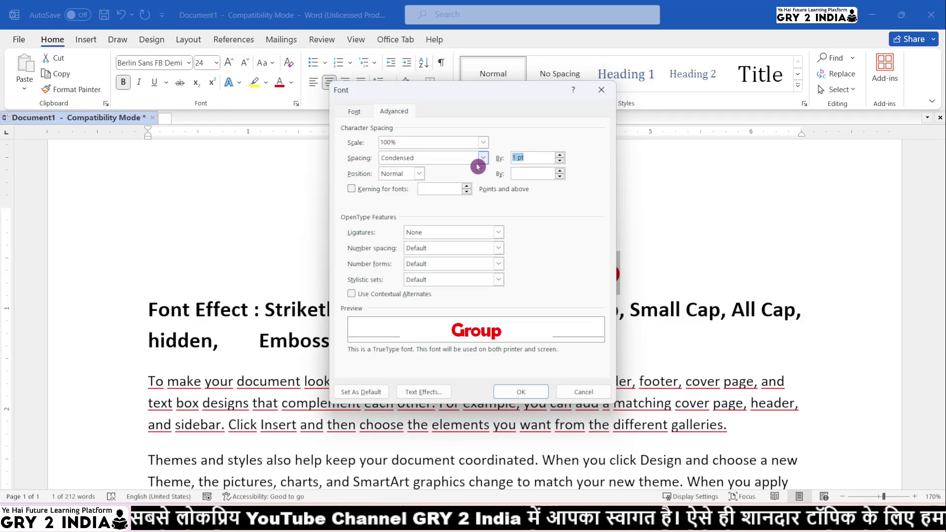
type("4")
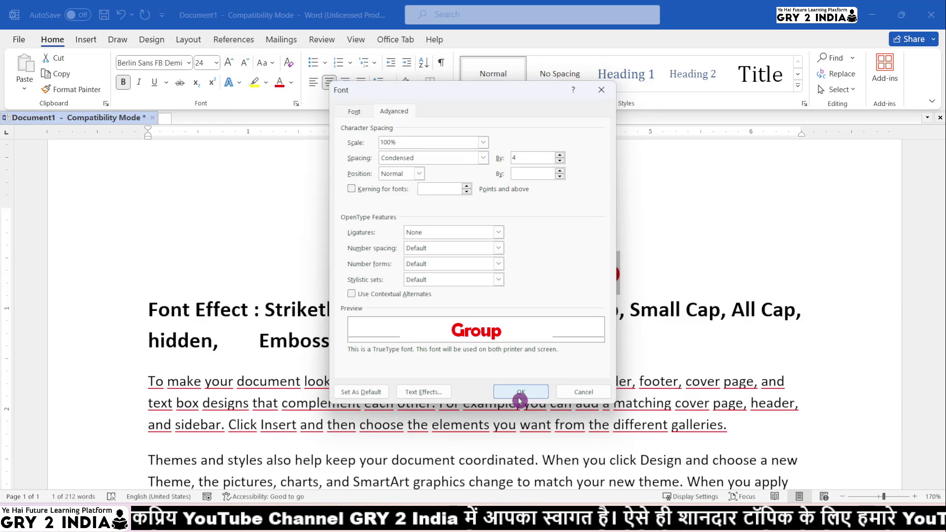
left_click(521, 392)
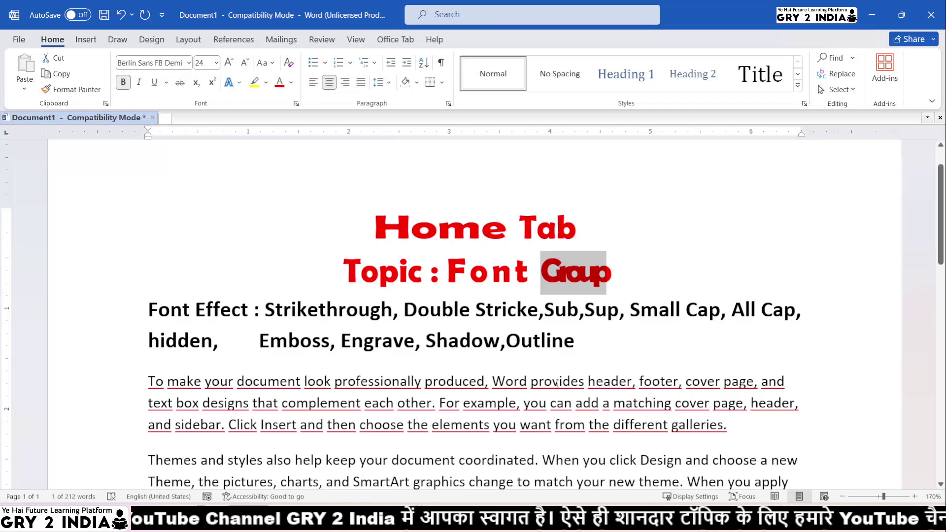
left_click(558, 382)
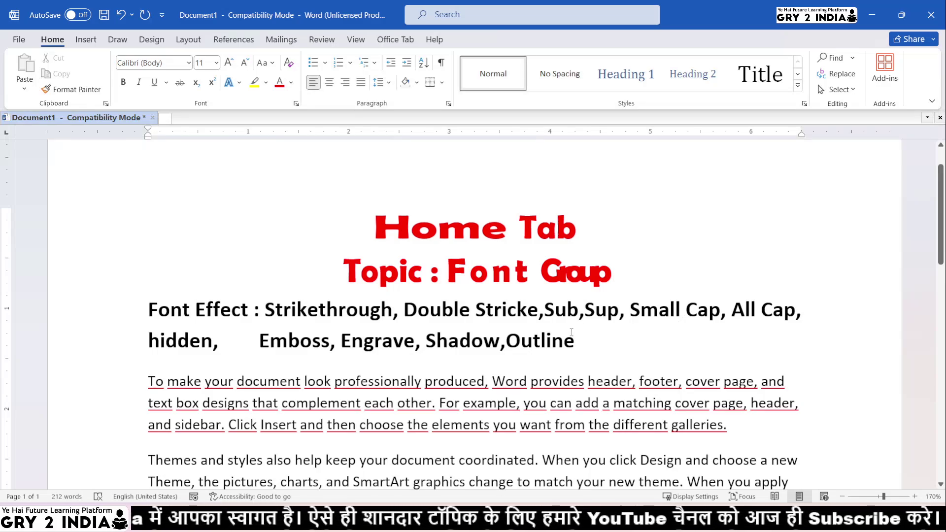
- Select the word 'produced' in the first body paragraph
left_click(295, 106)
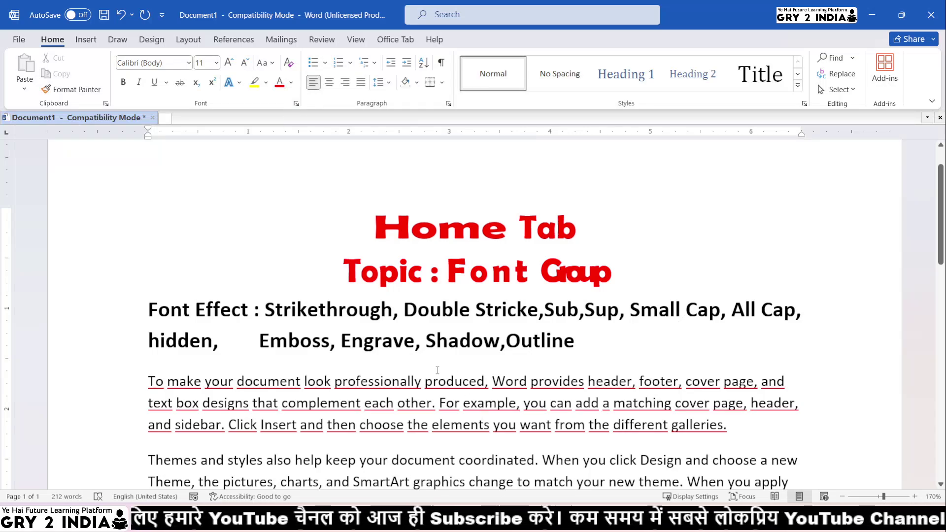
left_click_drag(424, 381, 486, 382)
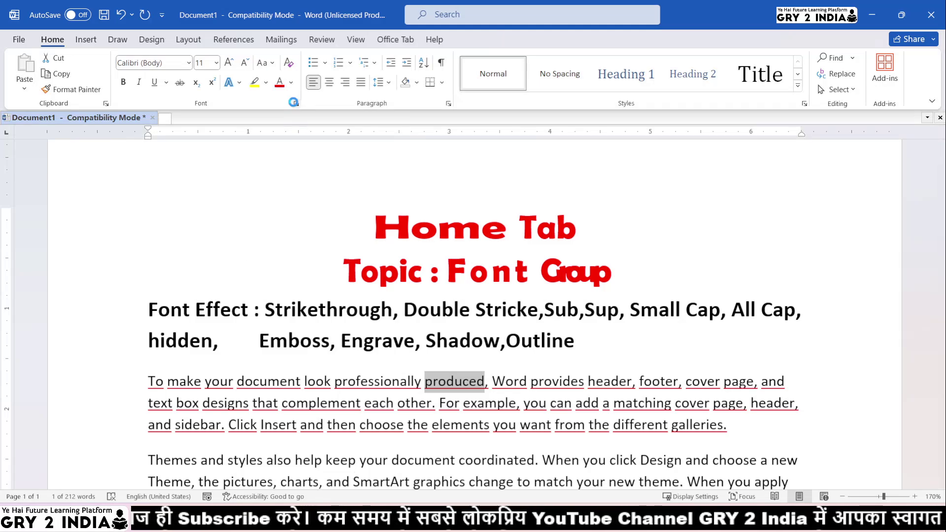
- Set the Font dialog position of 'produced' to Raised
left_click(296, 103)
left_click(390, 113)
left_click(418, 174)
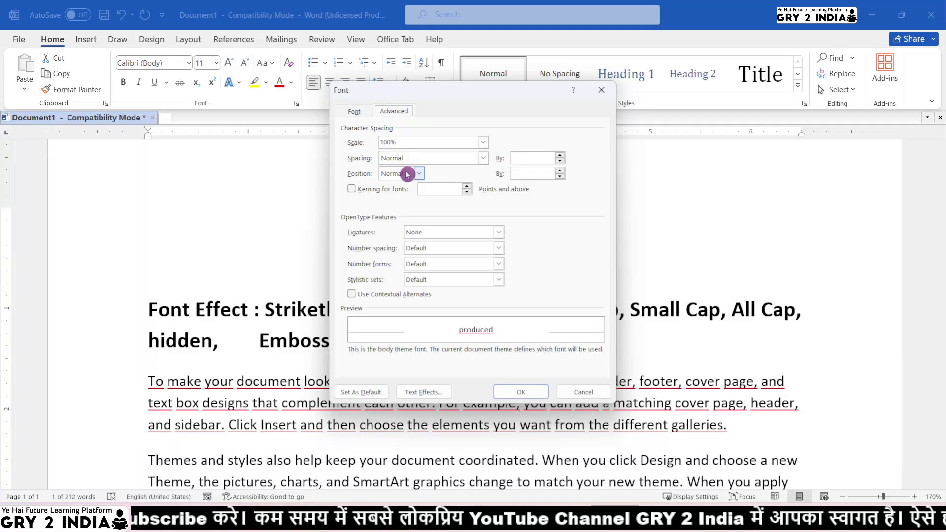
left_click(403, 194)
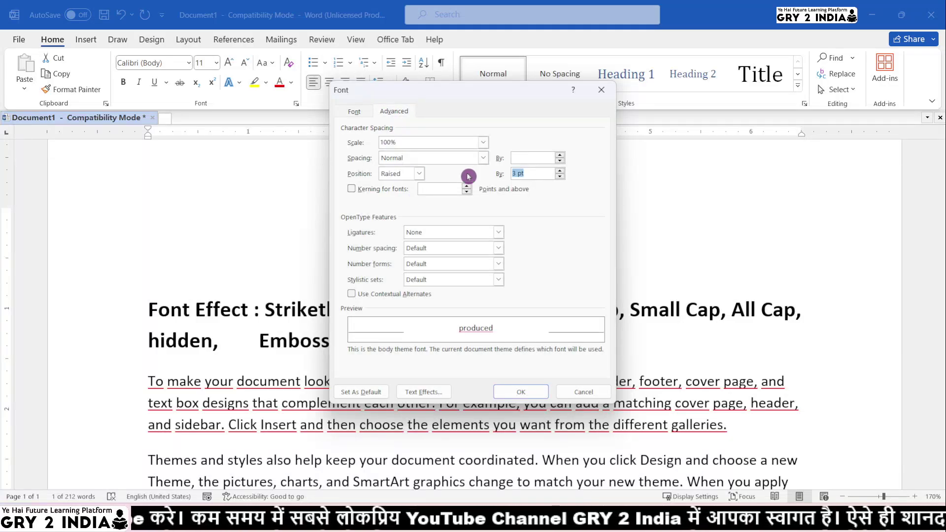
left_click(512, 392)
- Check the raised 'produced', then select the word 'footer' in the same paragraph
left_click_drag(425, 381, 485, 382)
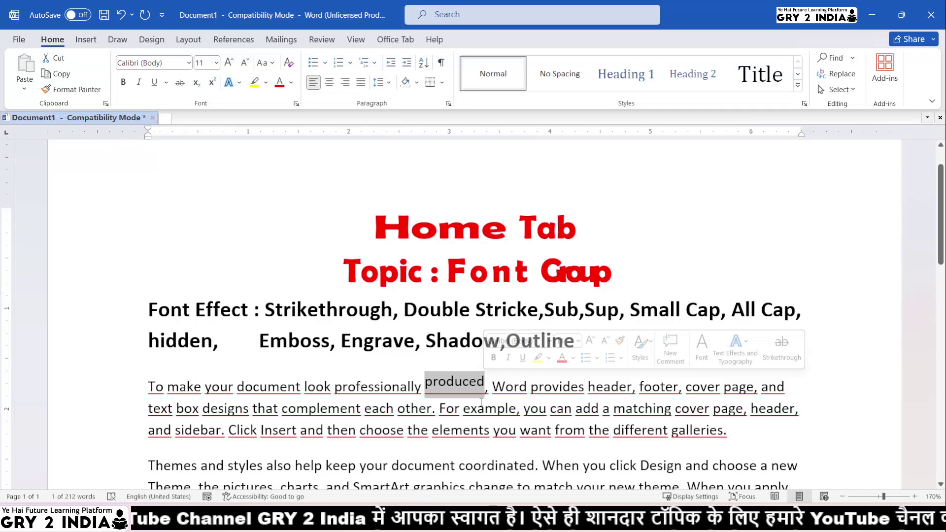
left_click(497, 408)
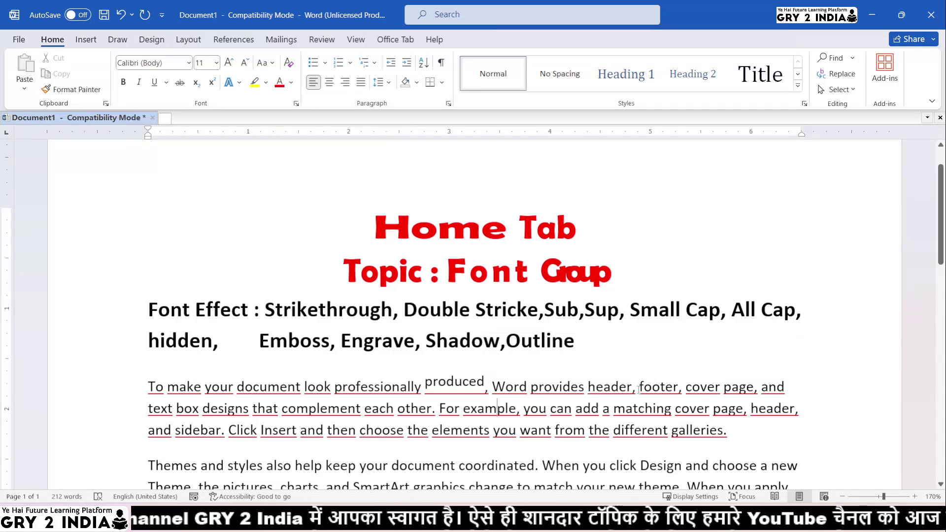
left_click_drag(638, 389, 680, 395)
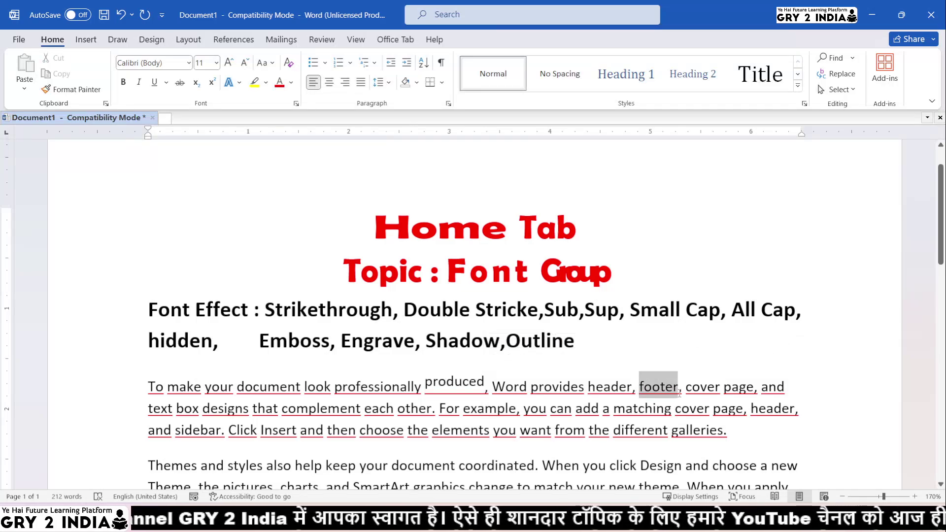
- Set the position of 'footer' to Lowered by 6 pt in the Font dialog
left_click(296, 104)
left_click(399, 173)
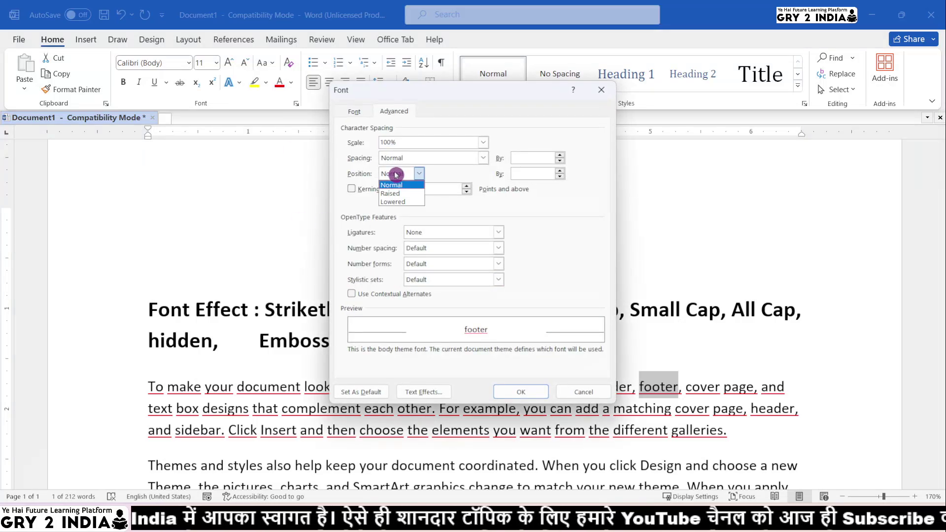
left_click(398, 196)
left_click_drag(531, 173, 480, 176)
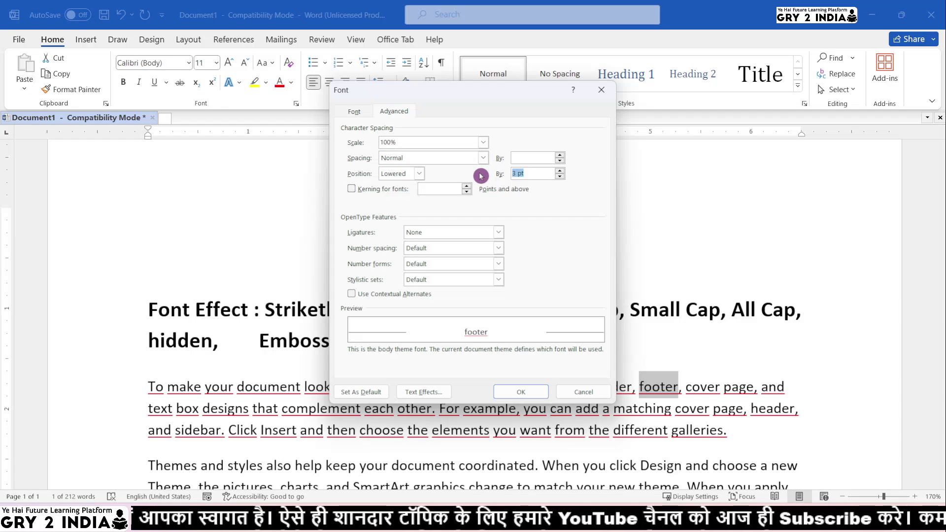
type("6")
left_click(521, 391)
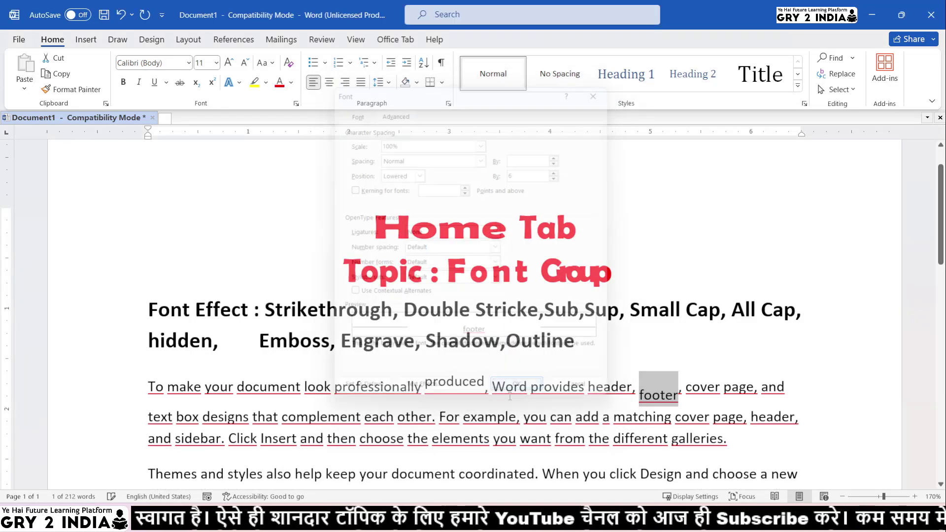
left_click(551, 417)
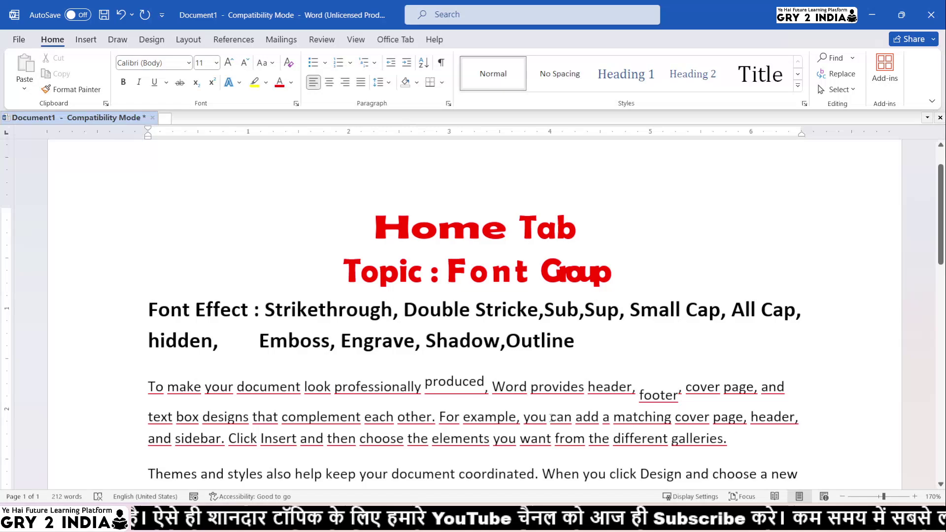